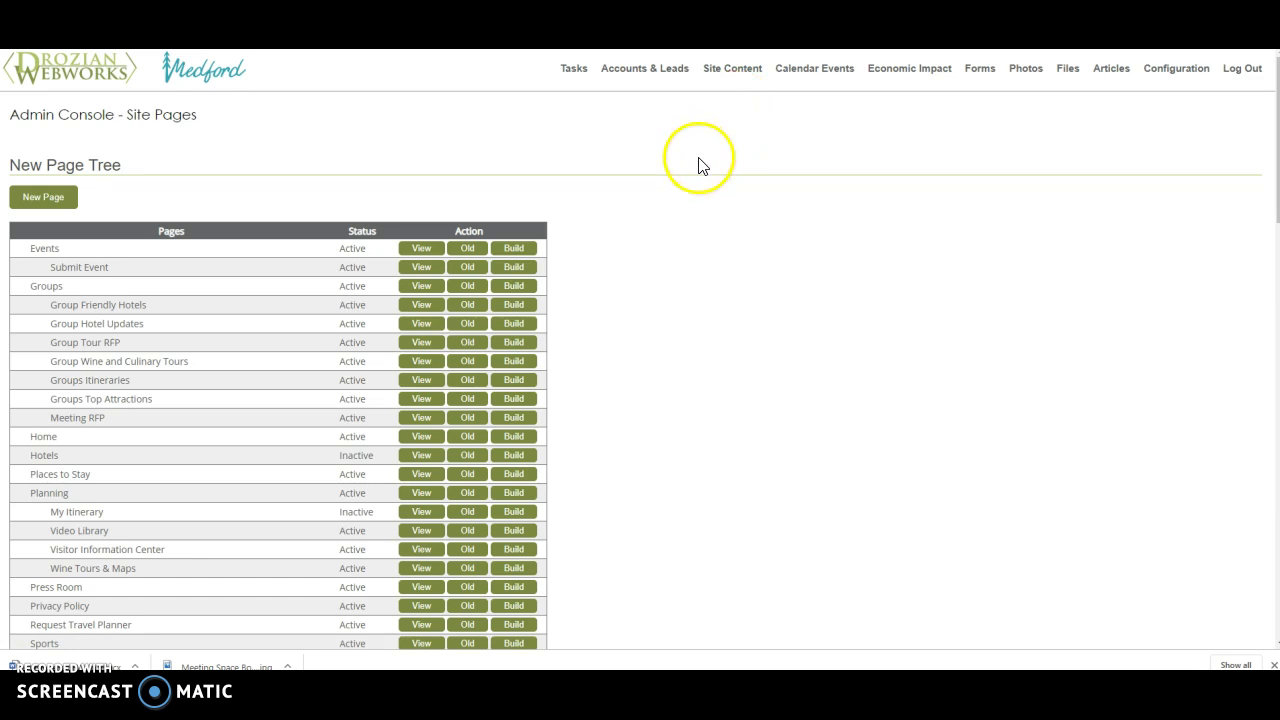
Open the Z Test Page in the page builder and expand its Header Images section.
scroll(698, 170, "down", 10)
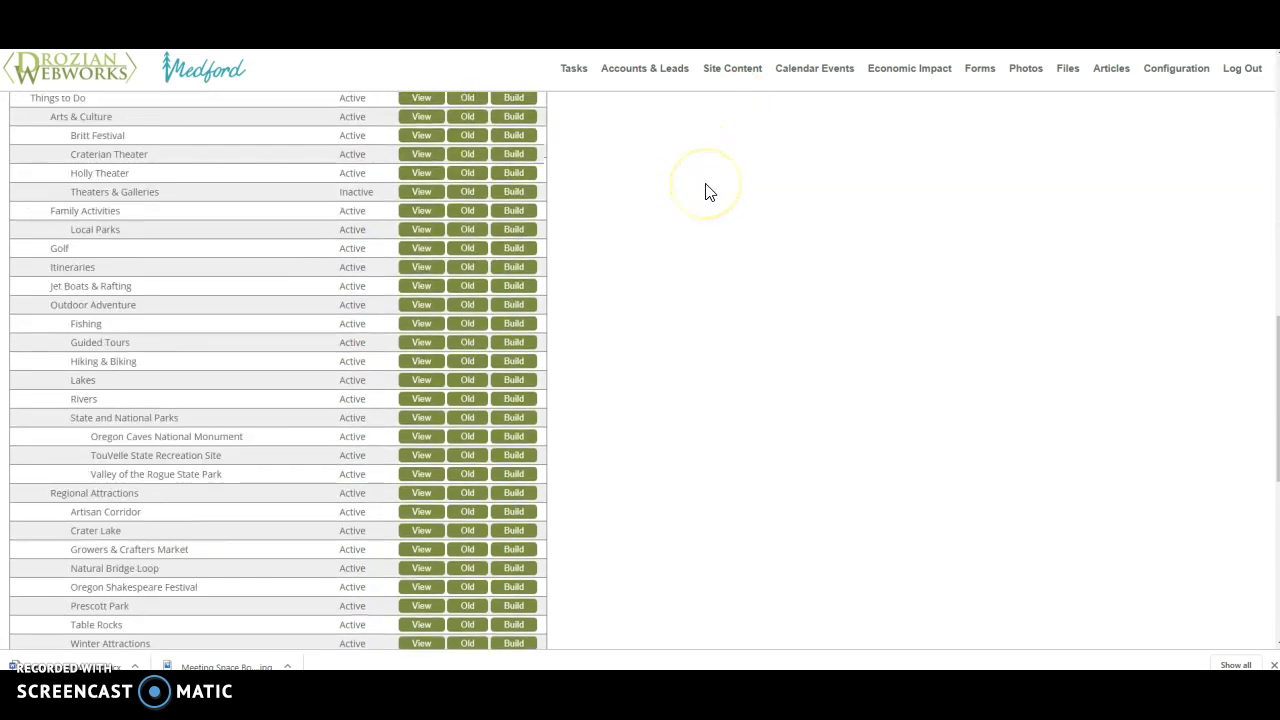
scroll(709, 192, "down", 10)
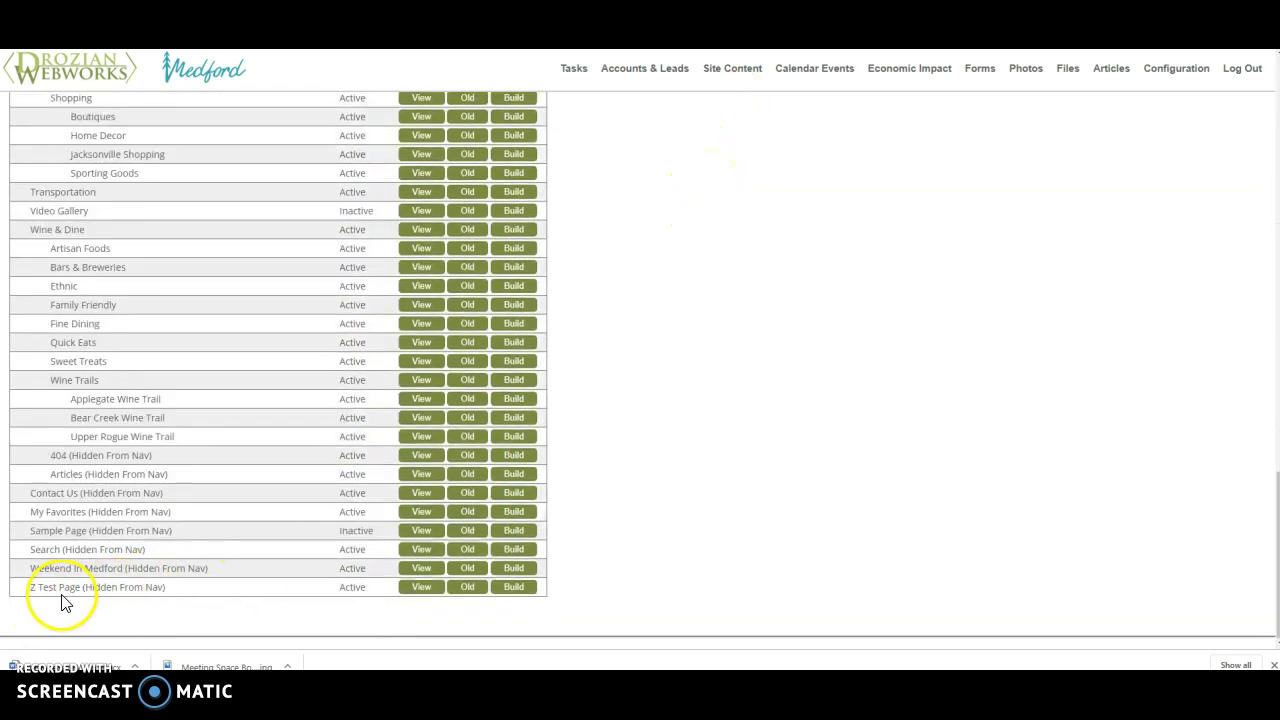
left_click(530, 590)
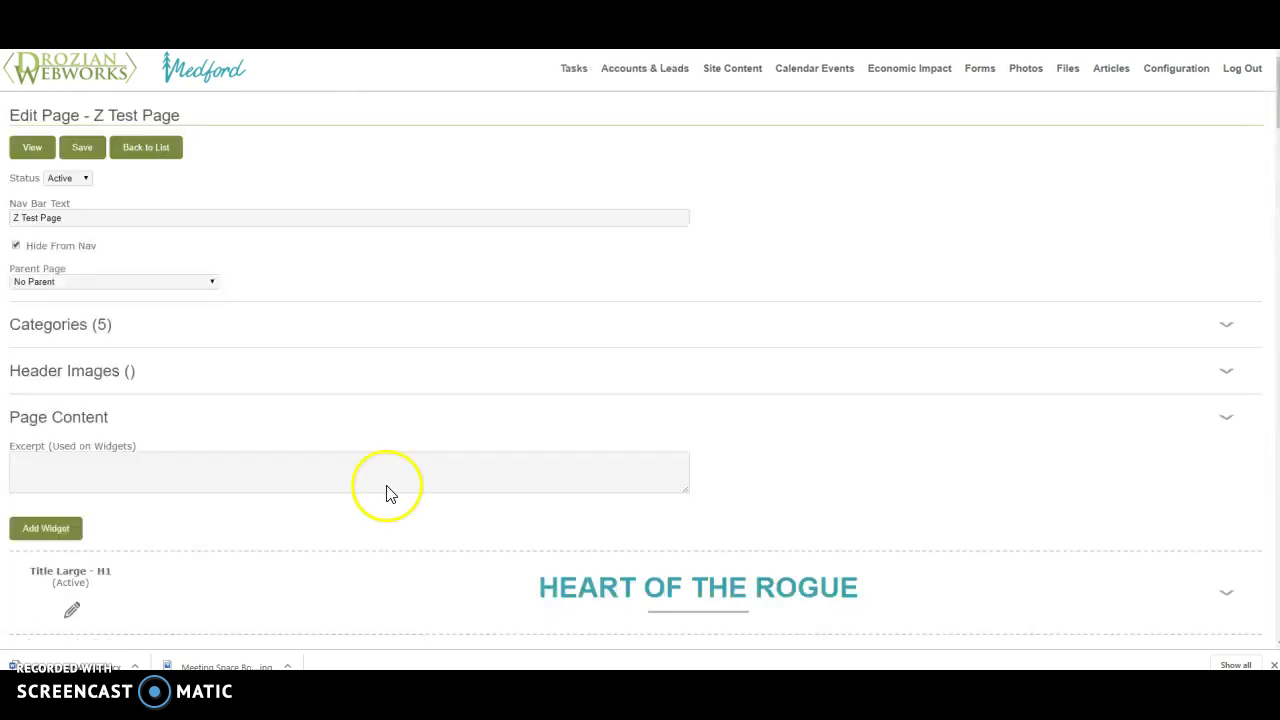
left_click(115, 396)
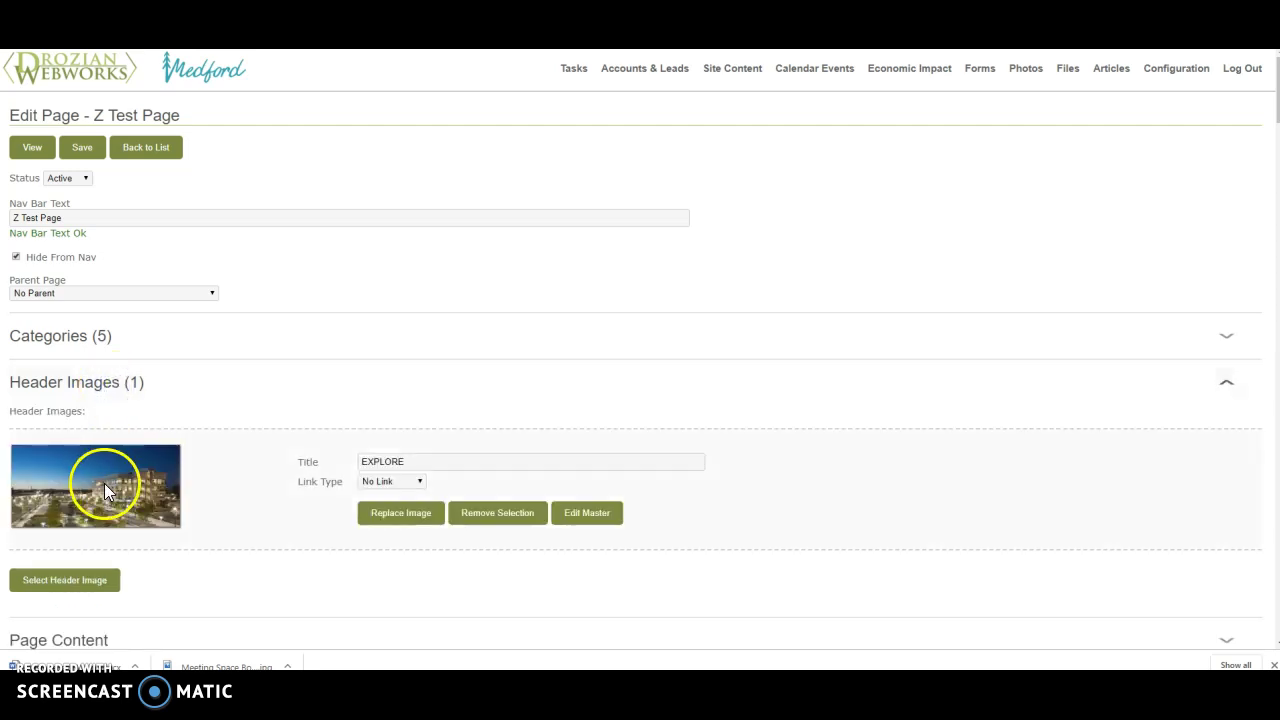
Start selecting a header image and search the photo library for "wine".
left_click(54, 590)
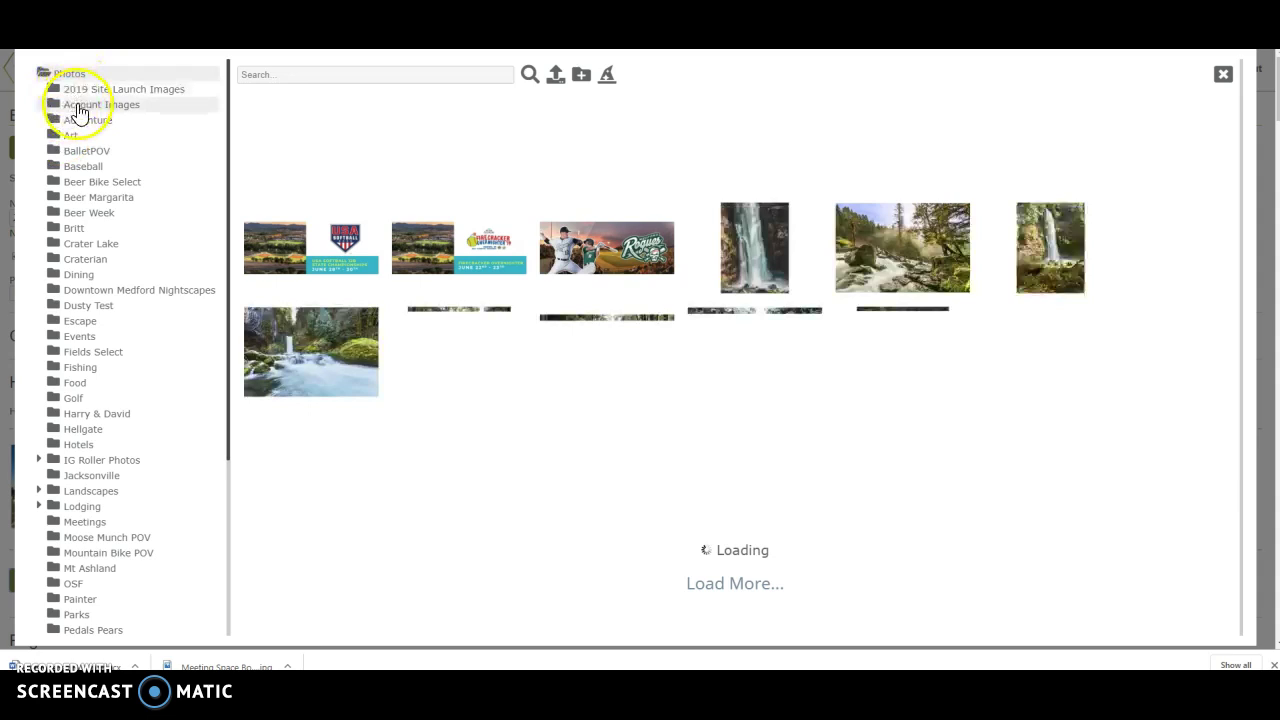
left_click(80, 90)
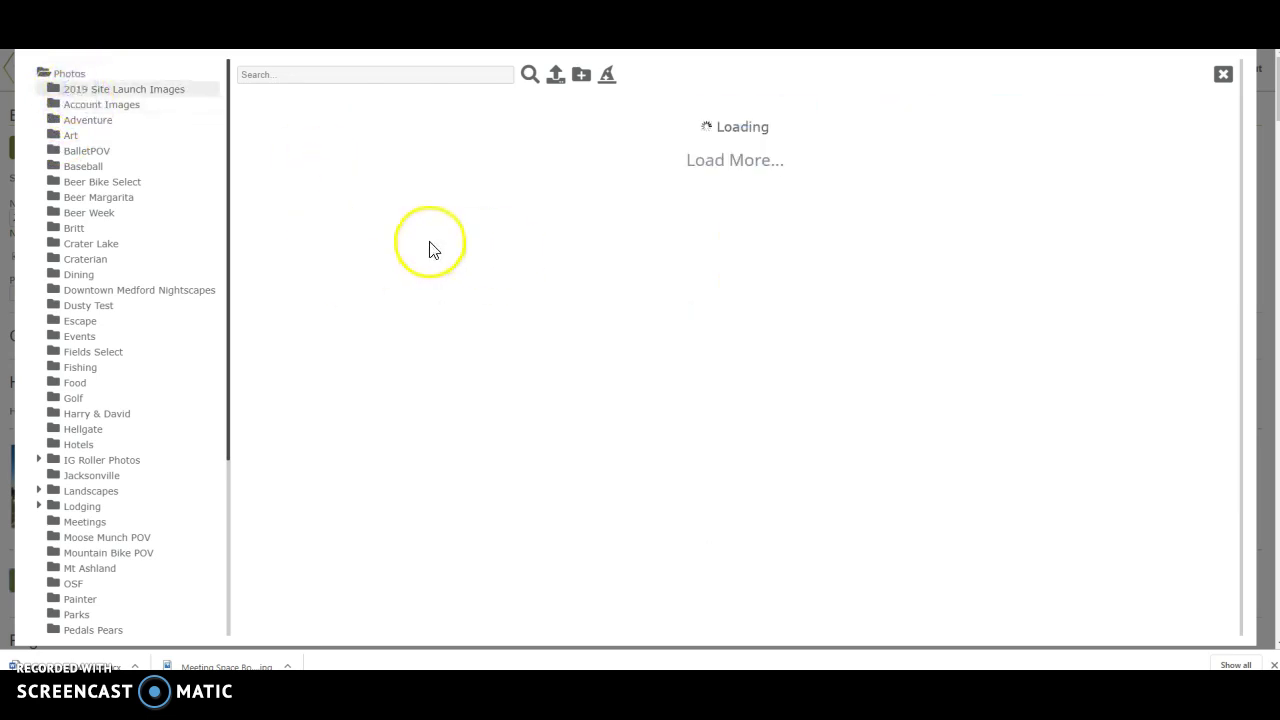
left_click(309, 75)
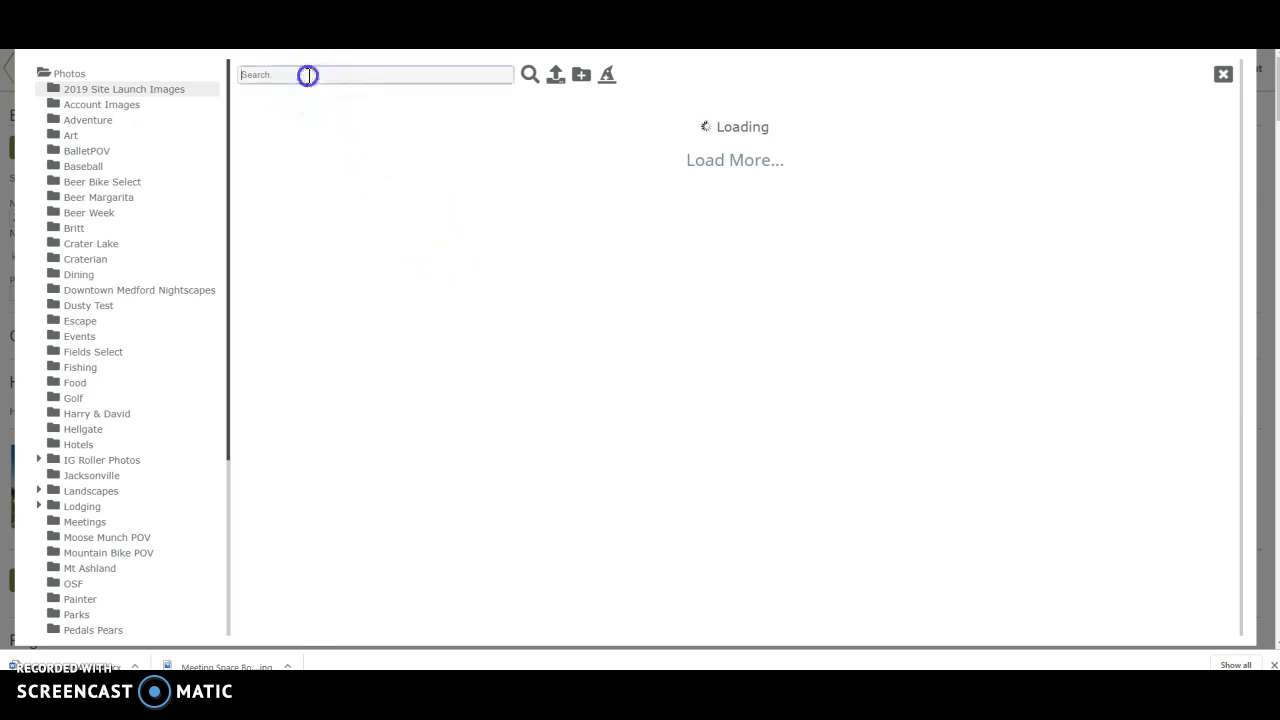
type("wine")
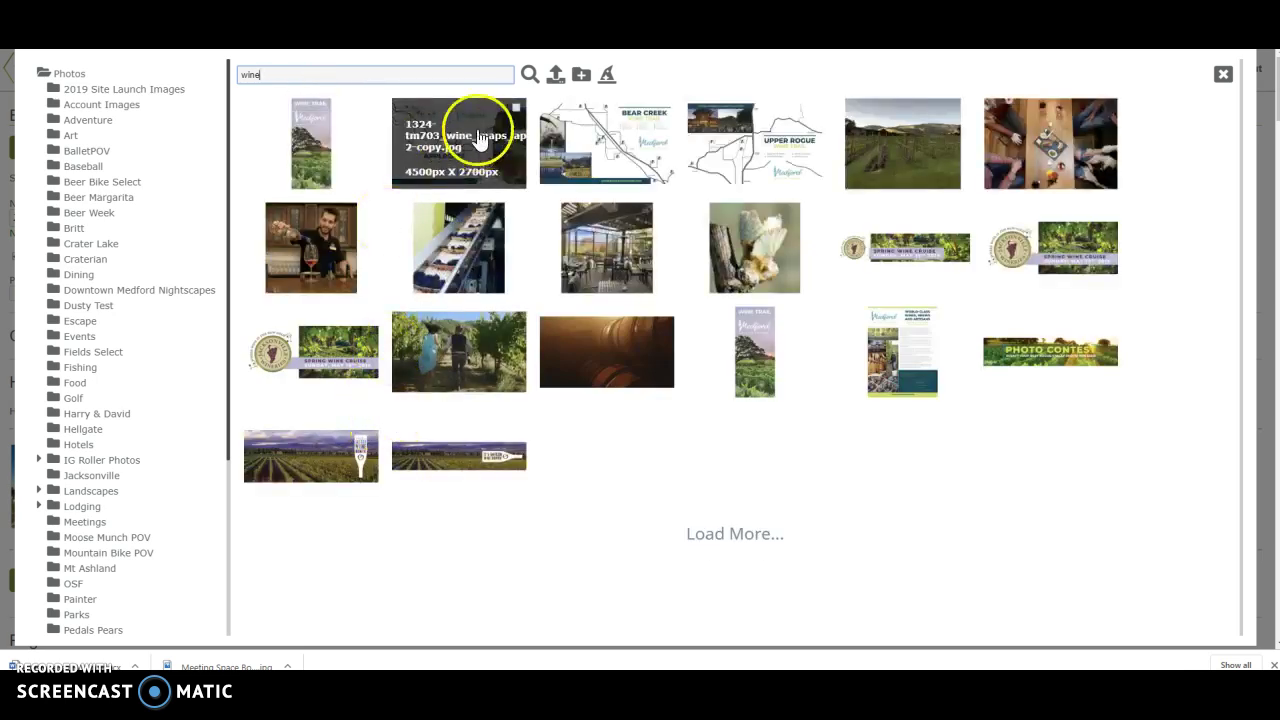
left_click(558, 76)
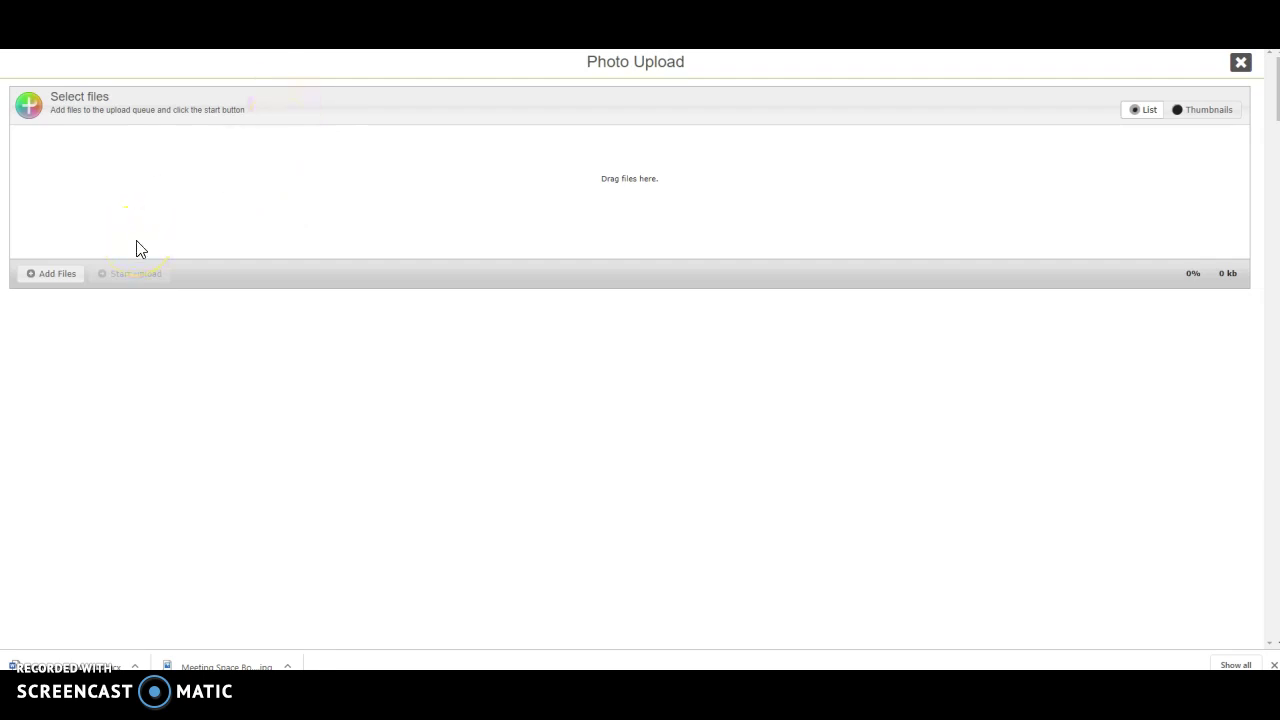
left_click(32, 273)
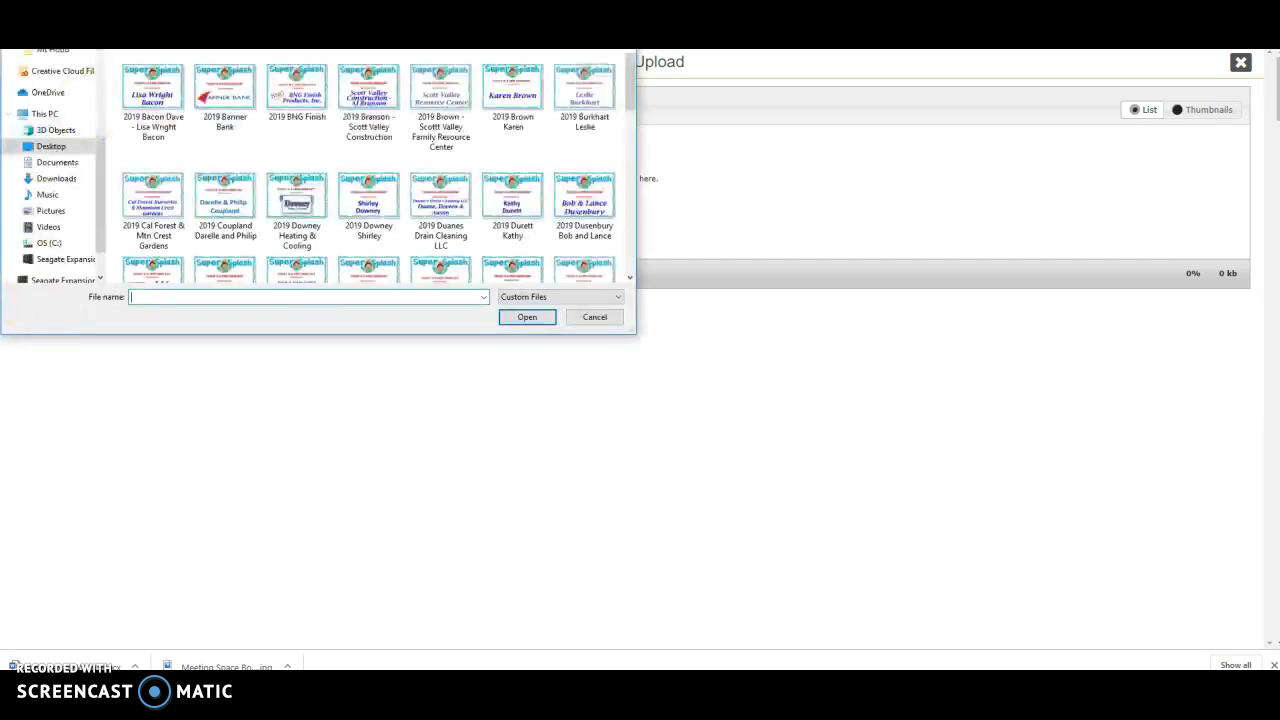
left_click_drag(214, 0, 243, 189)
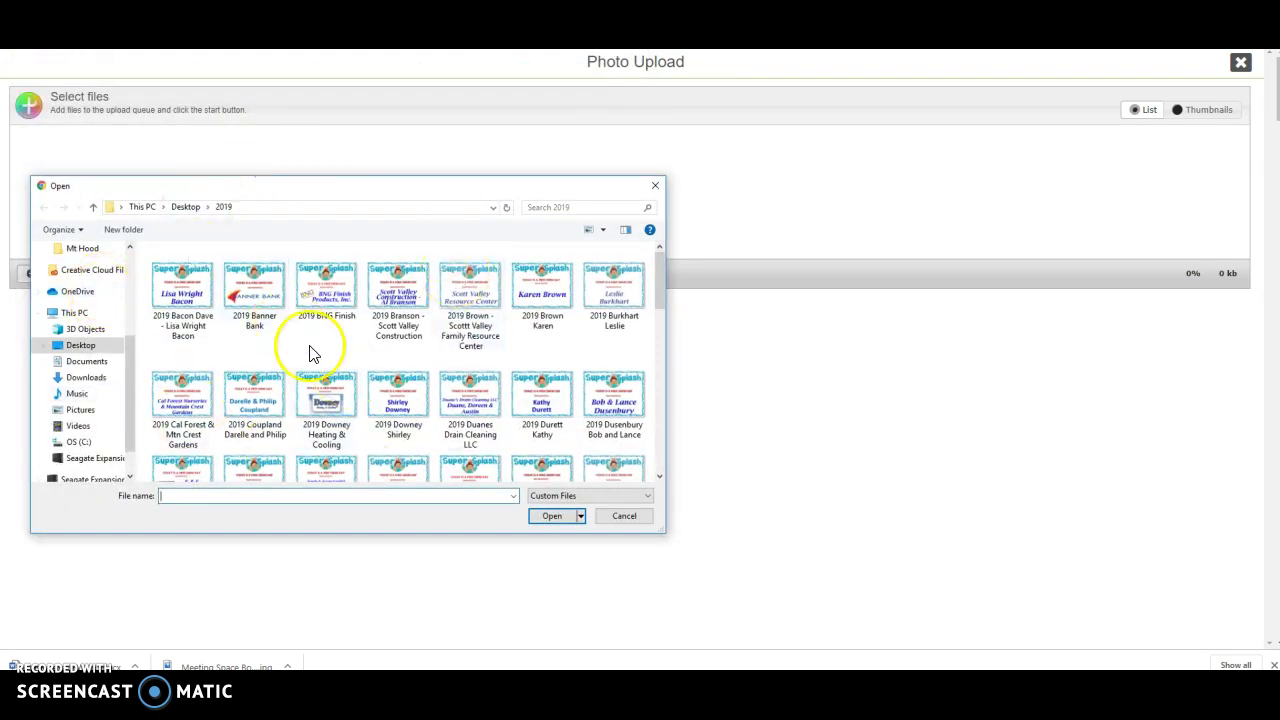
left_click(655, 185)
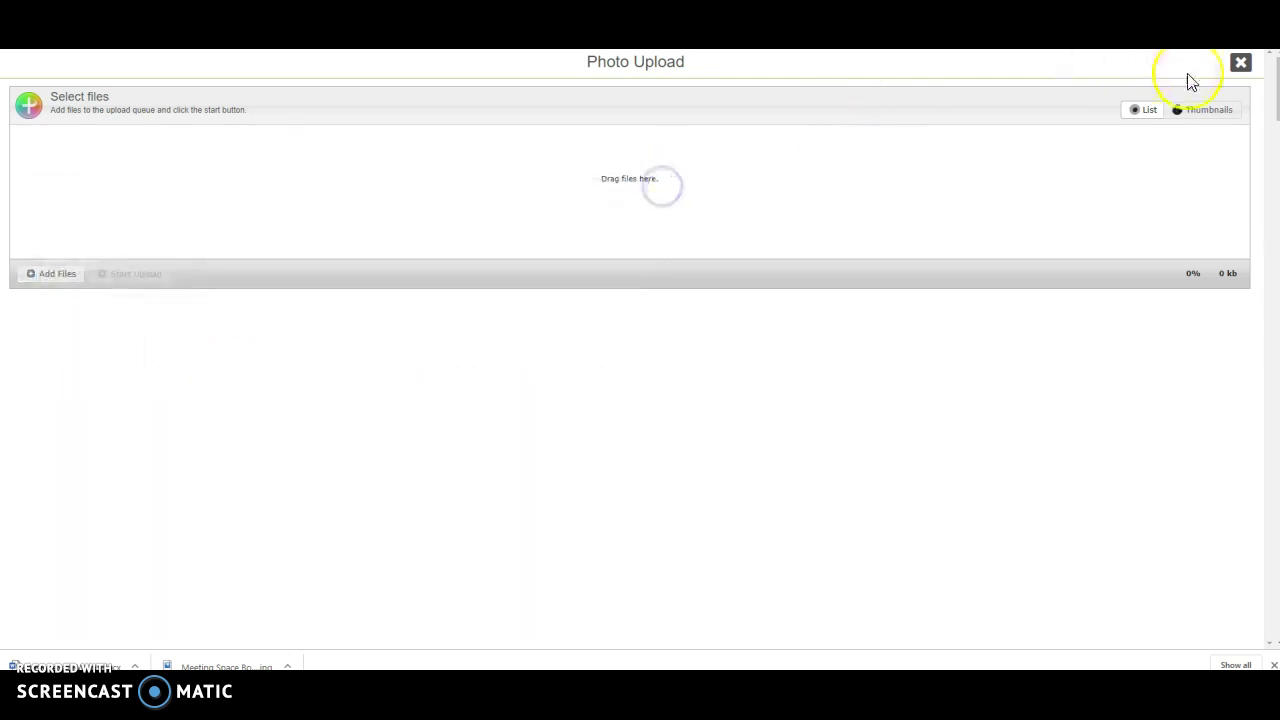
left_click(1241, 66)
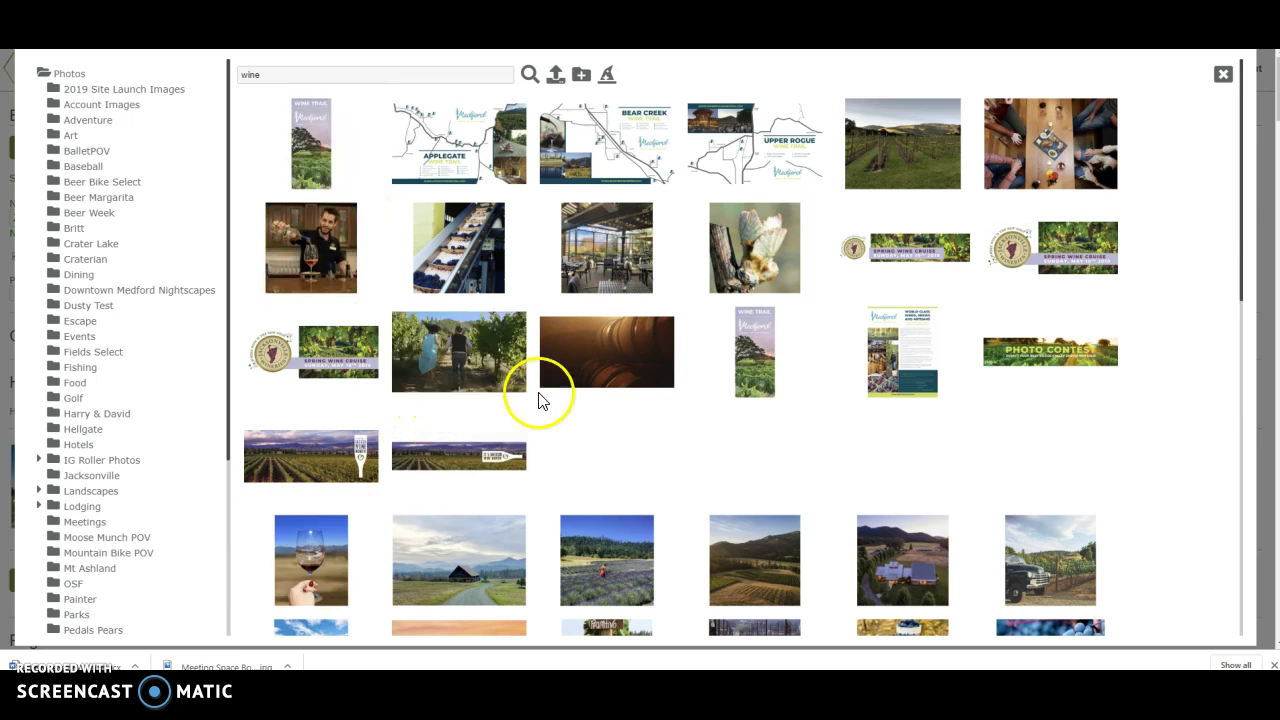
Open the photo 1103-winetm015.jpg from the wine search results.
scroll(520, 400, "down", 2)
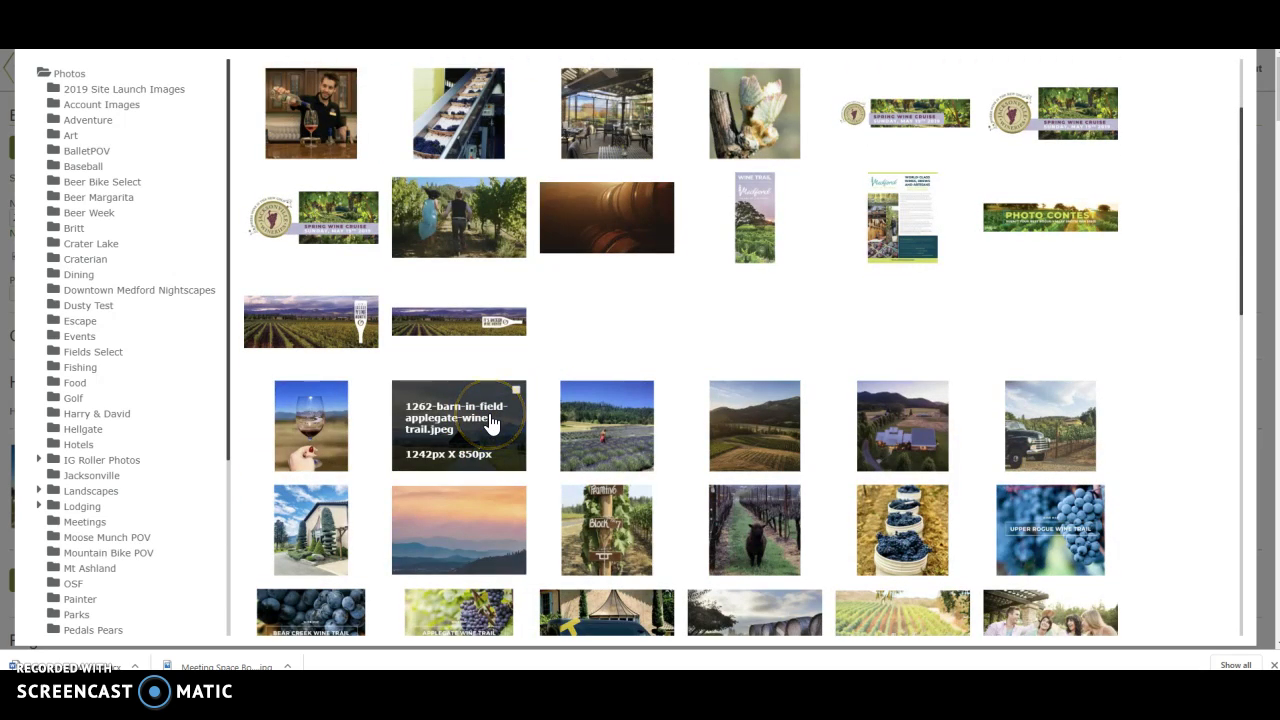
scroll(490, 420, "down", 1)
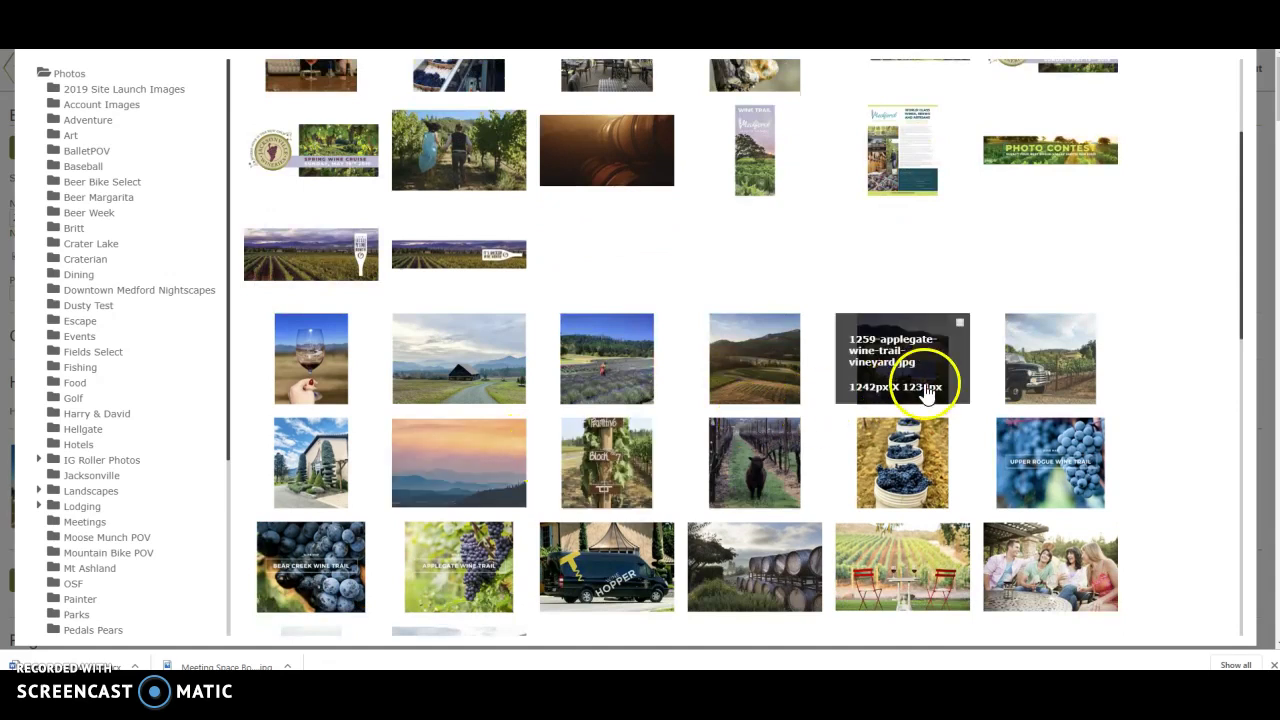
scroll(928, 395, "down", 3)
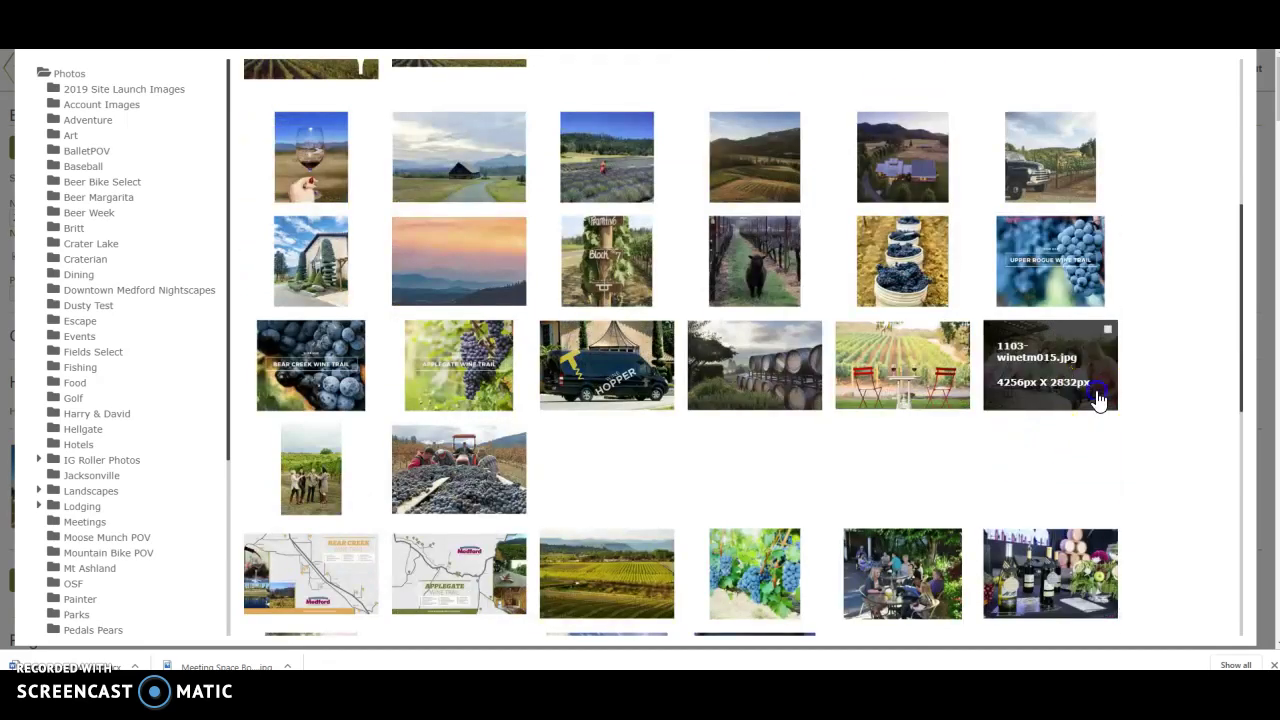
left_click(1098, 399)
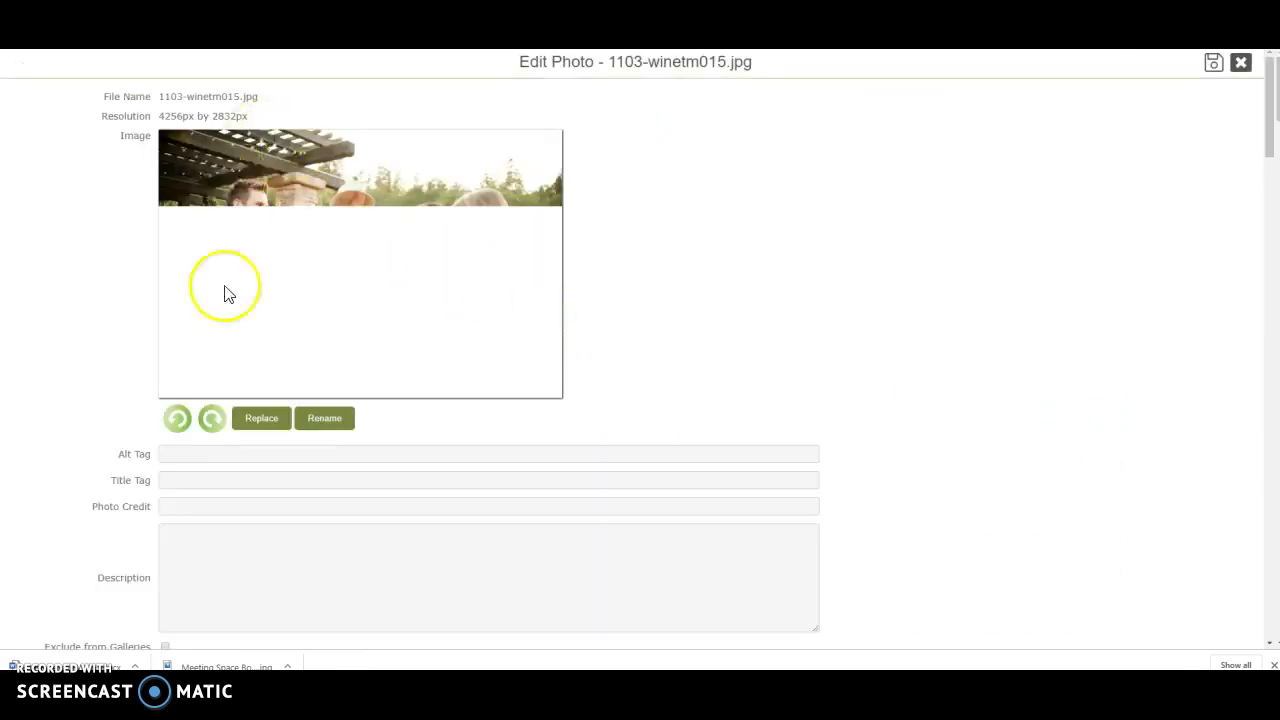
Review the photo's header-sized crop options and start a new 2800x600 crop.
scroll(386, 328, "down", 3)
scroll(386, 328, "down", 3)
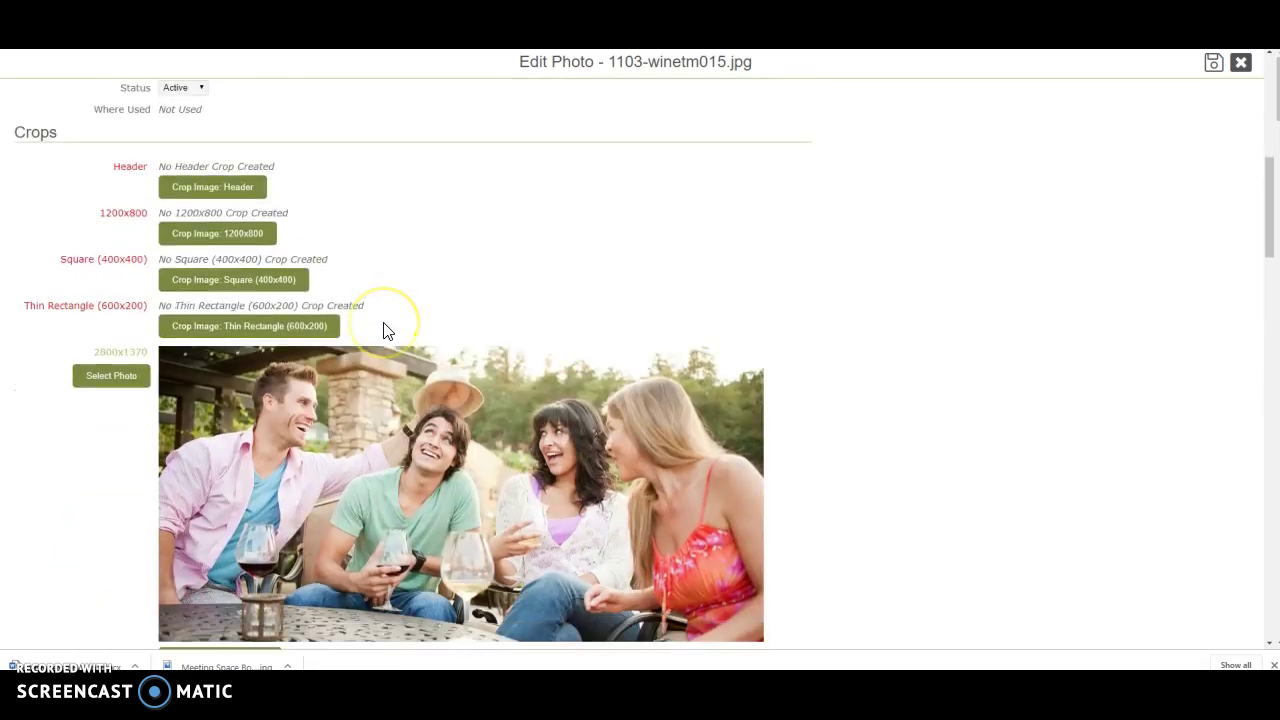
scroll(386, 328, "down", 2)
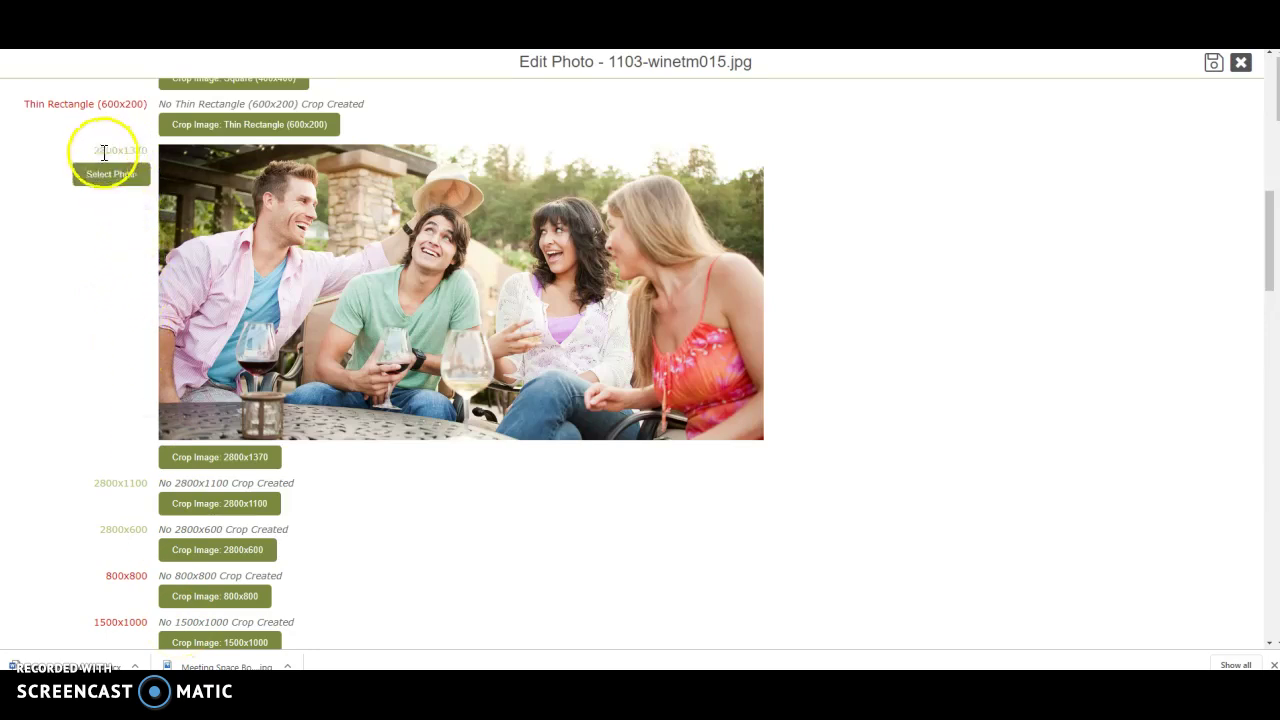
left_click_drag(95, 151, 129, 151)
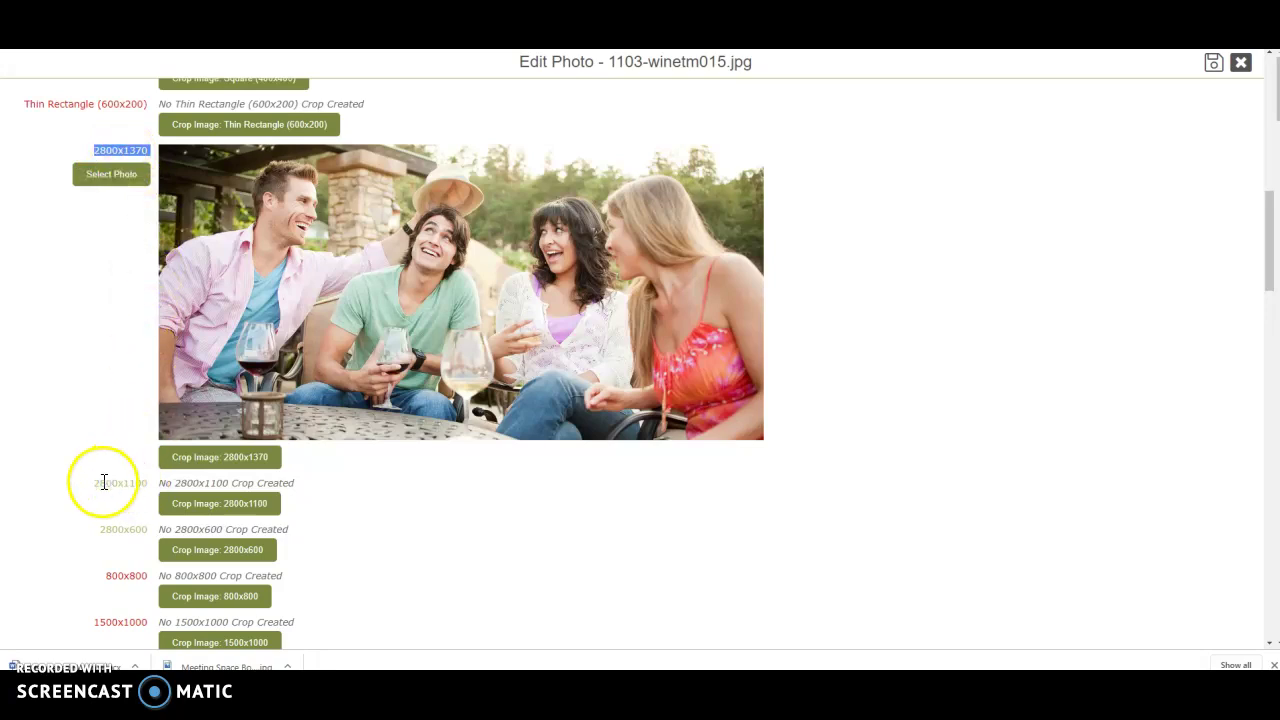
left_click_drag(94, 483, 118, 483)
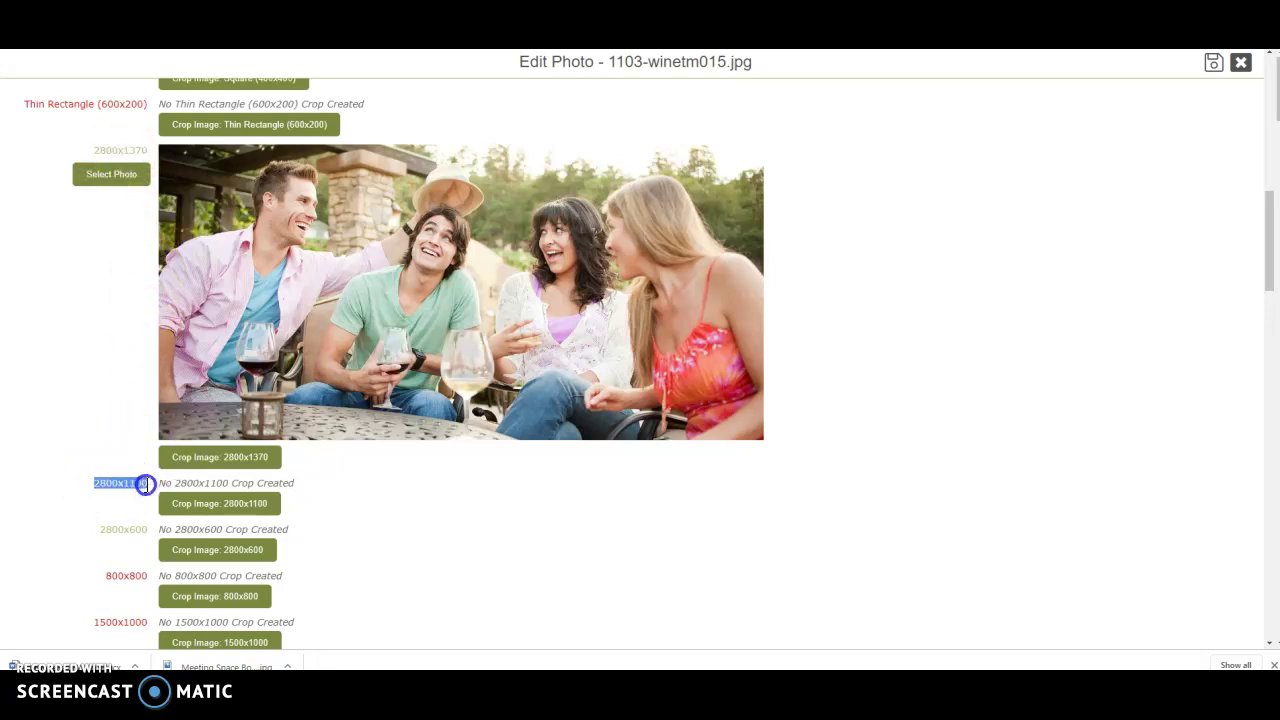
left_click(101, 530)
left_click(216, 558)
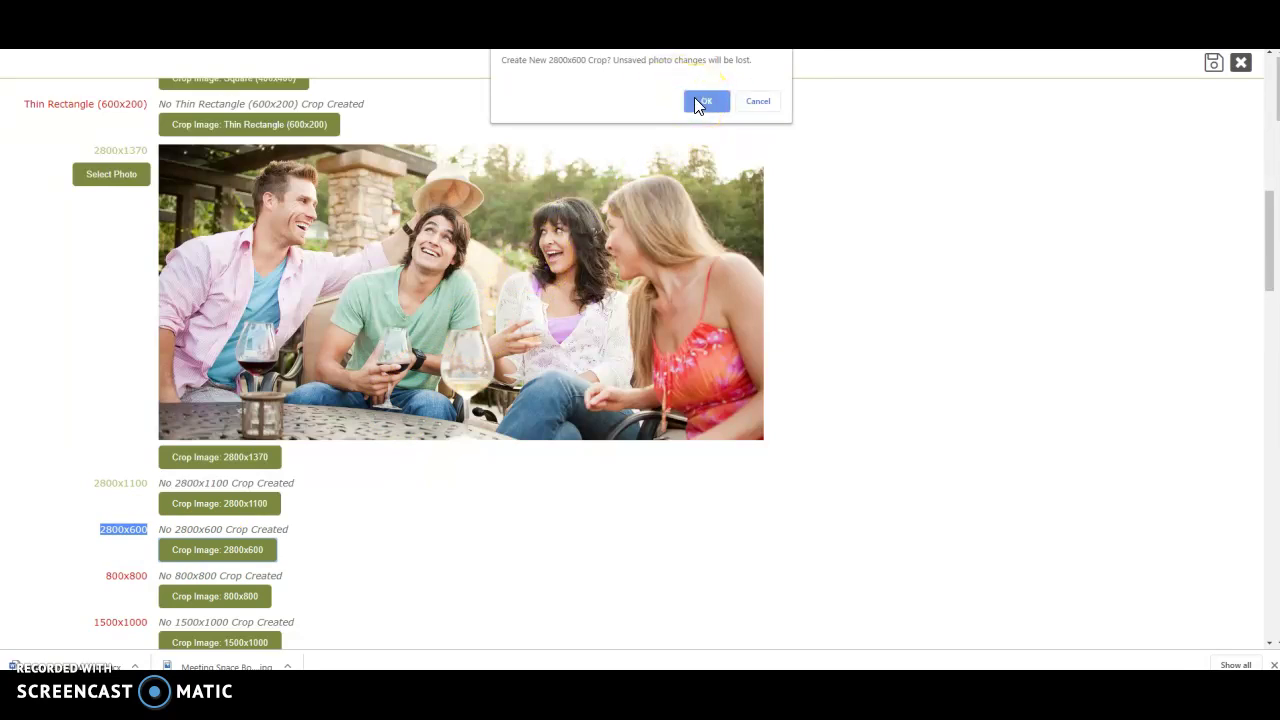
left_click(697, 103)
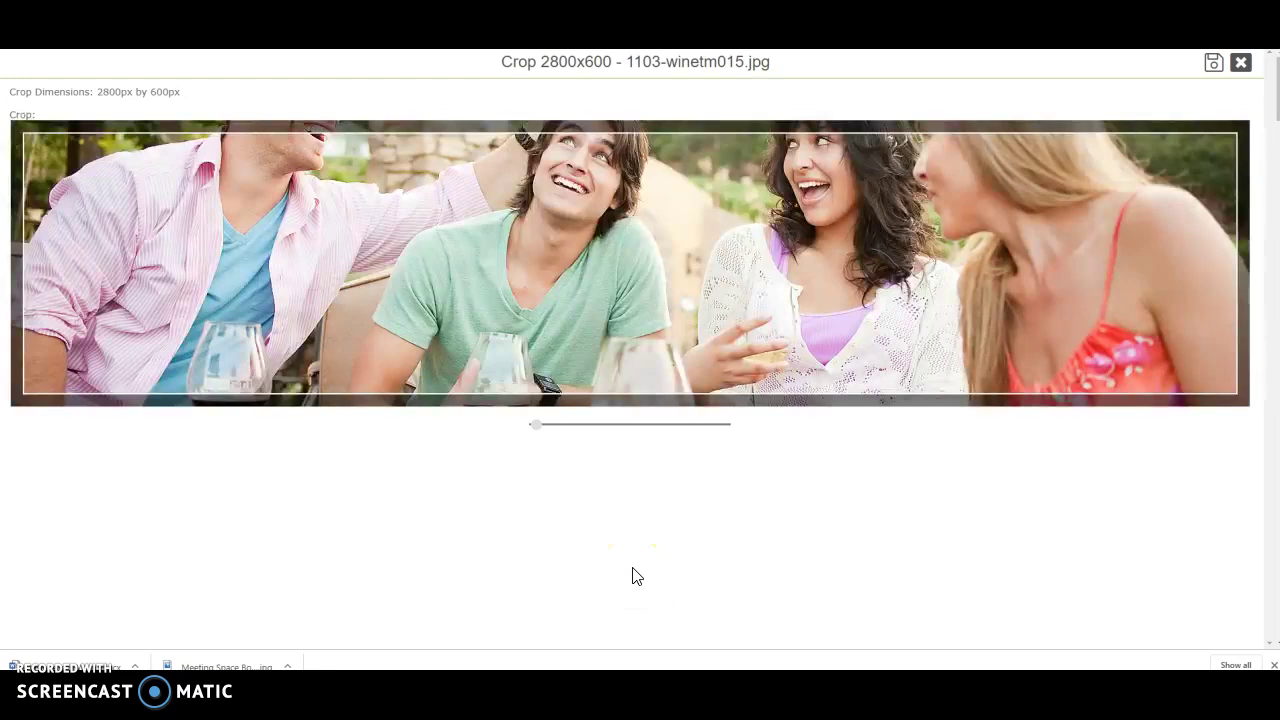
Shift the photo down and enlarge it slightly so all four faces fit the 2800x600 crop frame, and save the crop.
left_click_drag(634, 200, 686, 314)
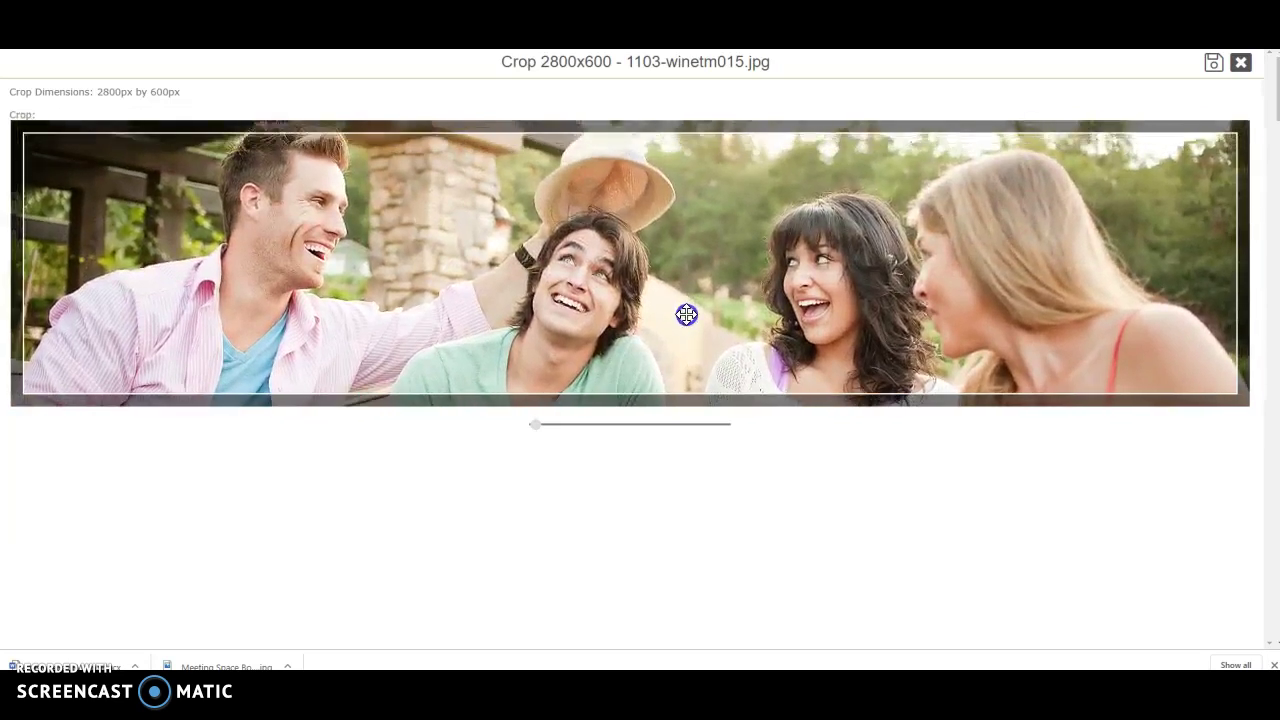
mouse_move(537, 432)
left_mouse_down()
mouse_move(646, 428)
mouse_move(543, 429)
left_mouse_up()
left_click_drag(551, 329, 554, 357)
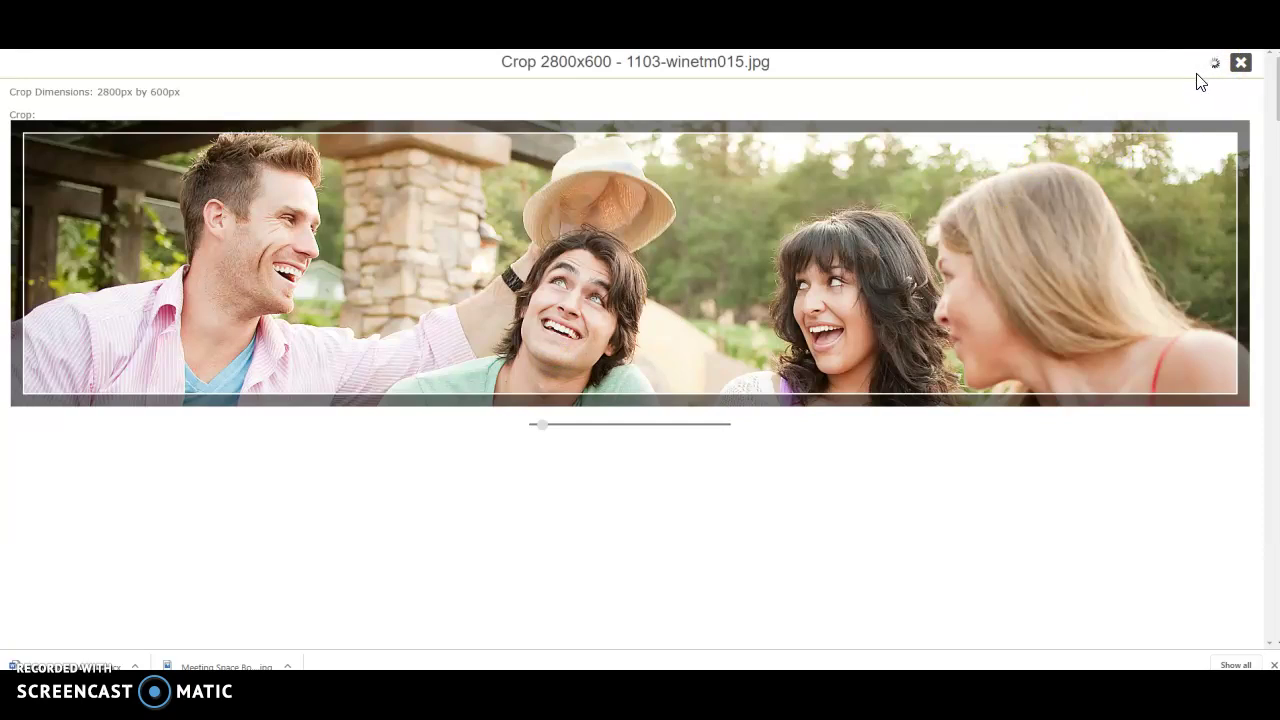
left_click(57, 84)
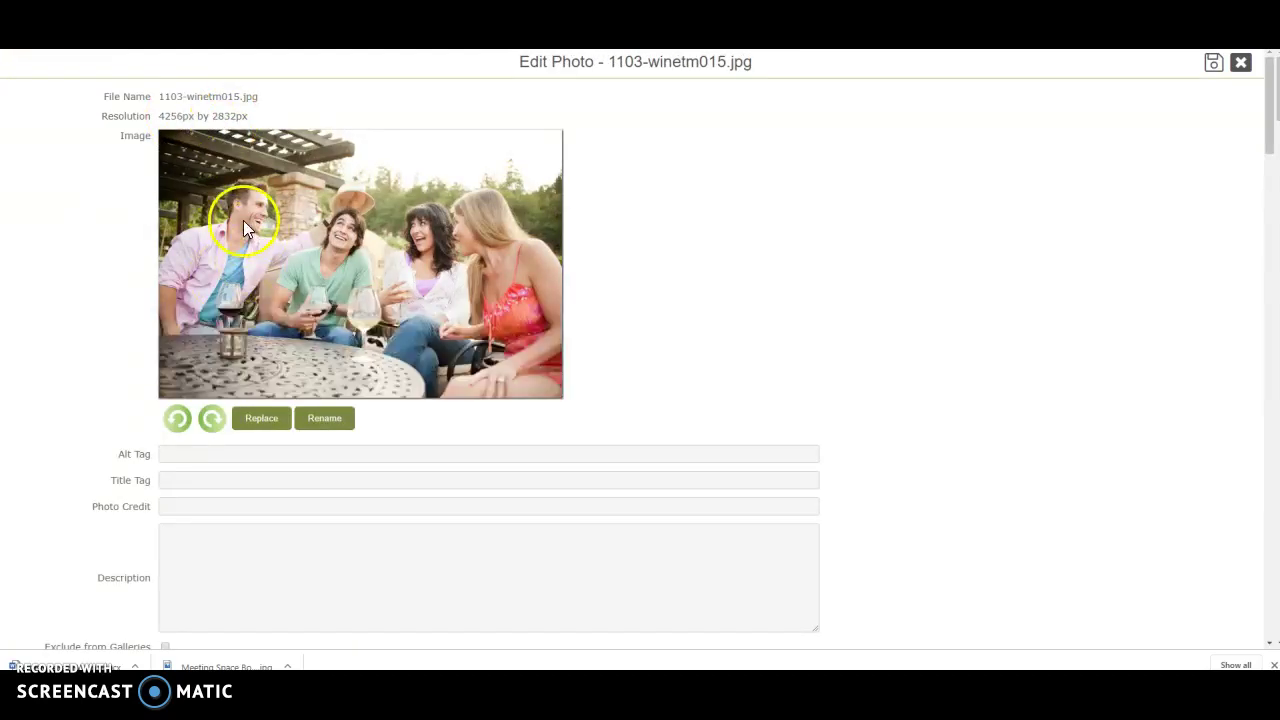
Select the photo's 2800x600 crop as a header image for the page.
scroll(244, 221, "down", 4)
scroll(244, 221, "down", 5)
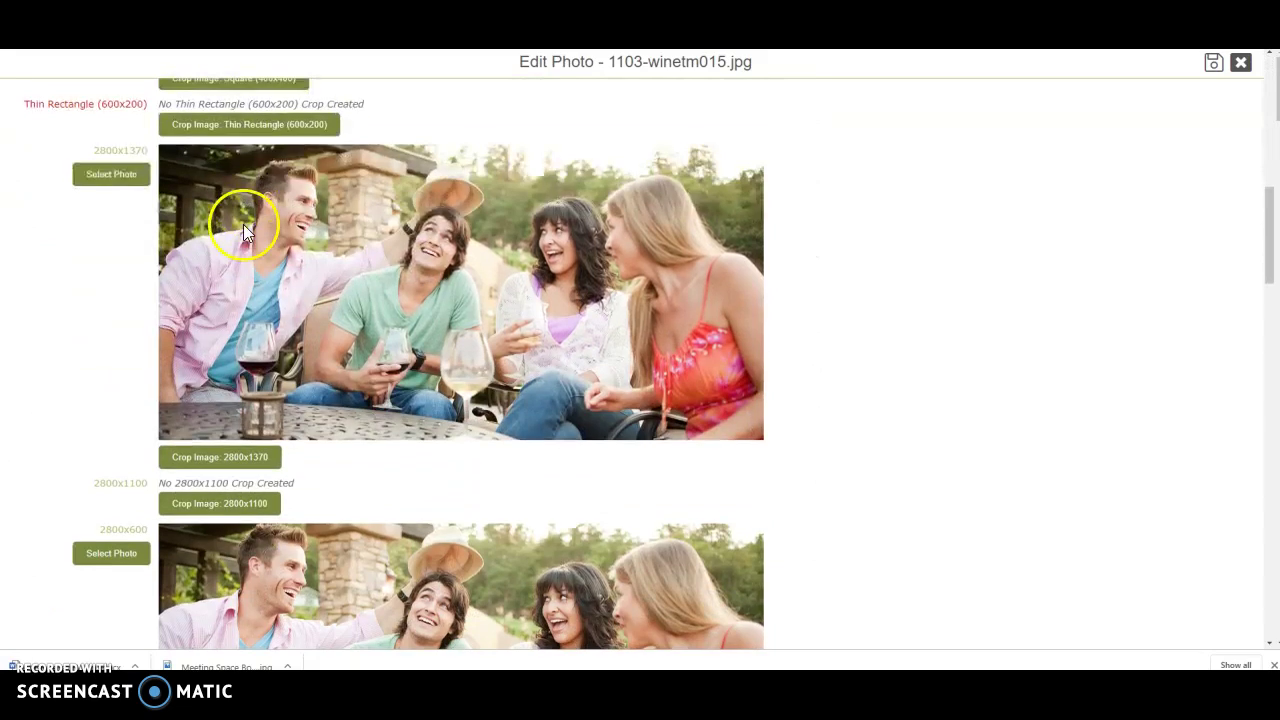
left_click(112, 487)
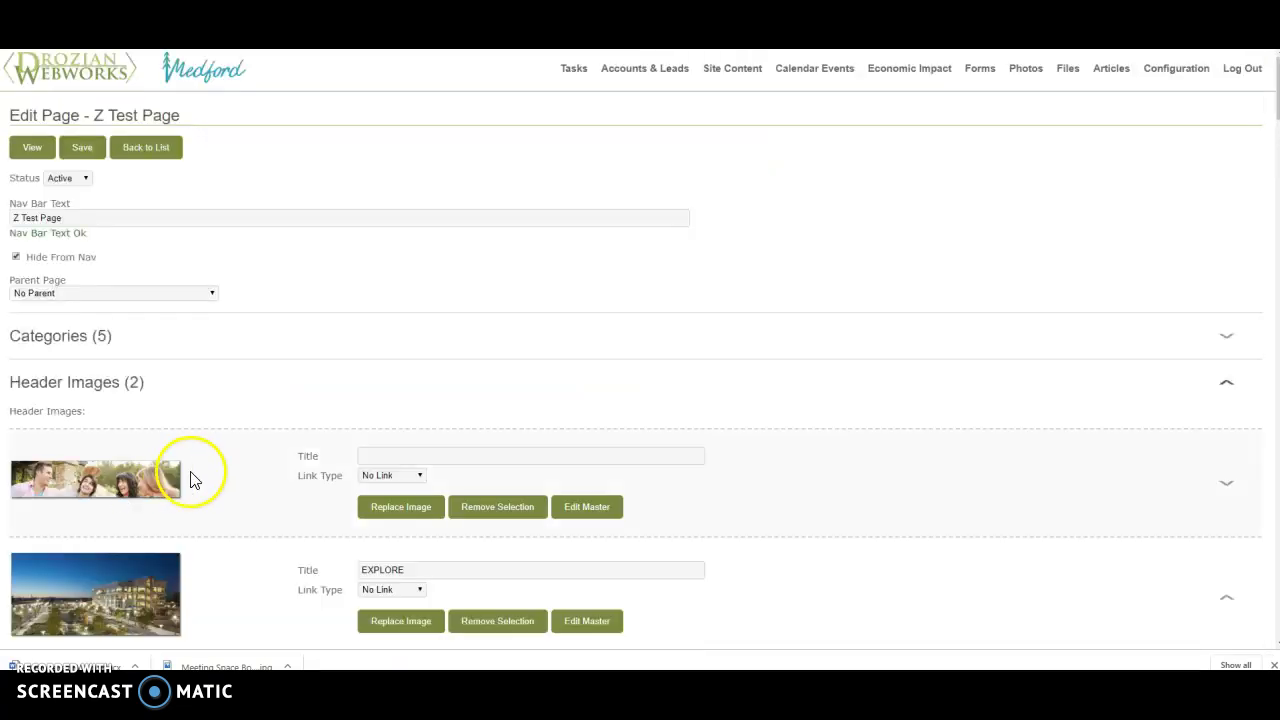
Remove the header image titled EXPLORE from the page and confirm the removal.
scroll(190, 477, "down", 2)
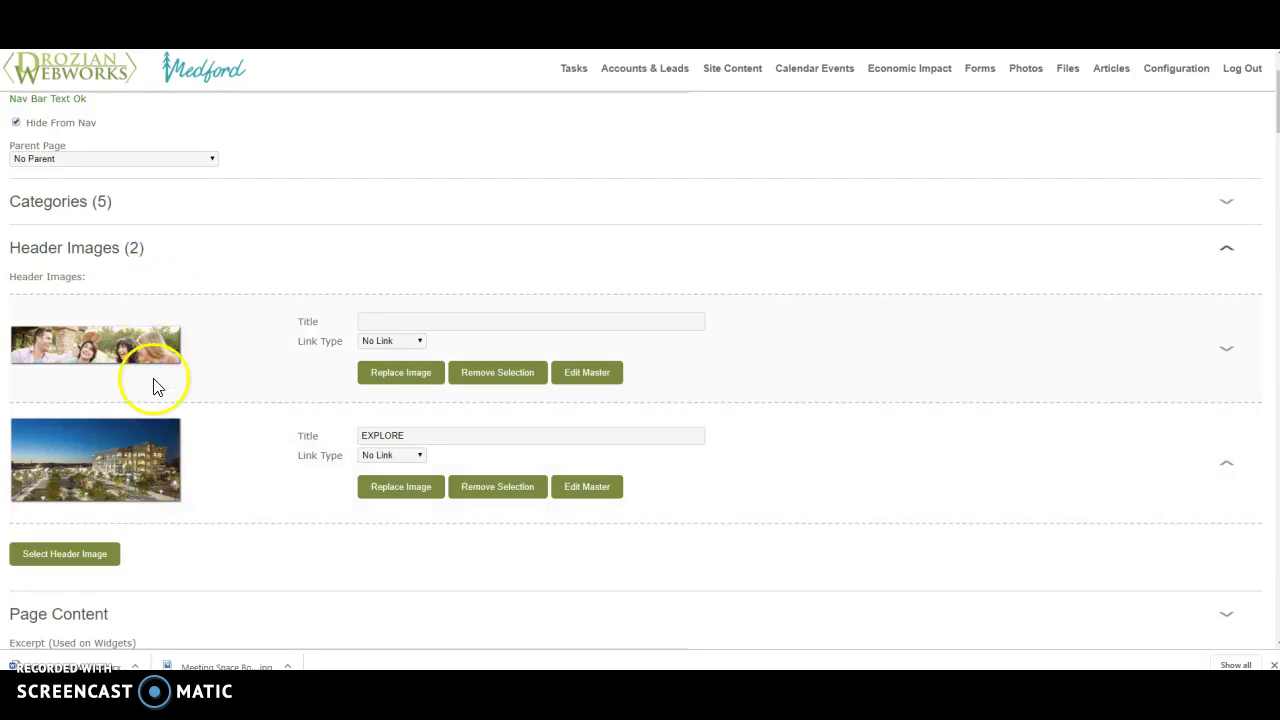
left_click(487, 490)
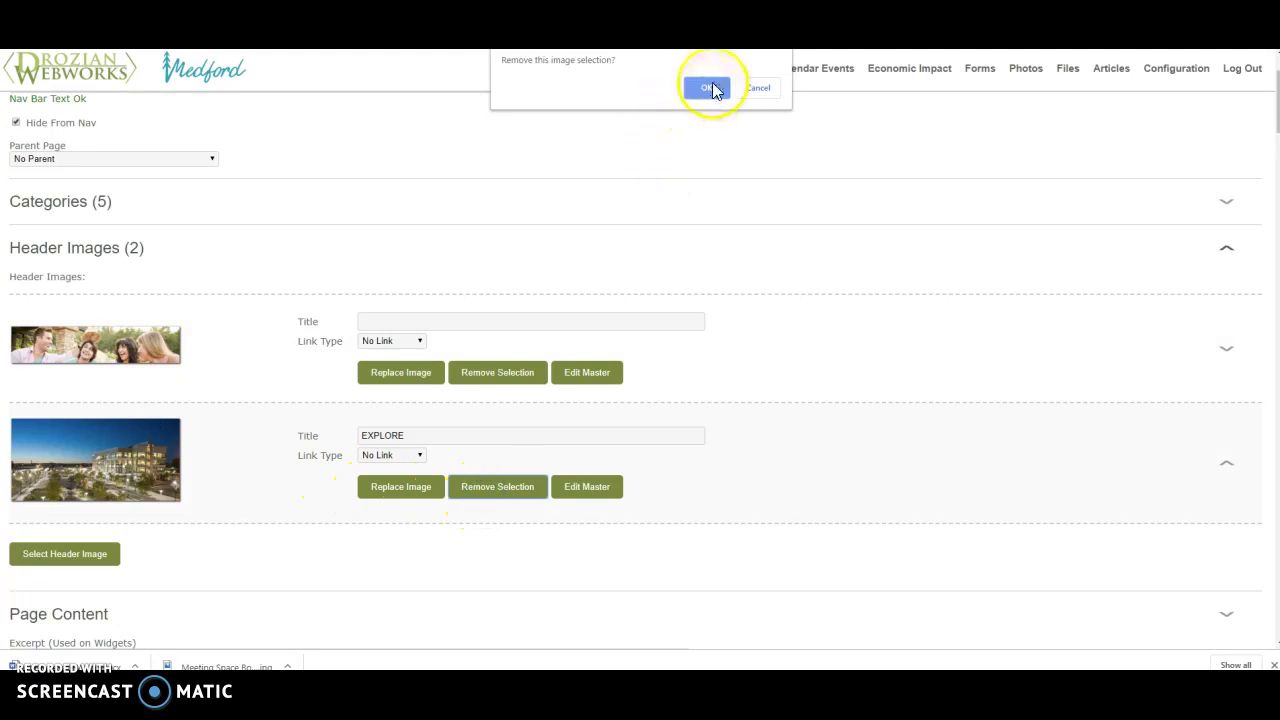
left_click(708, 88)
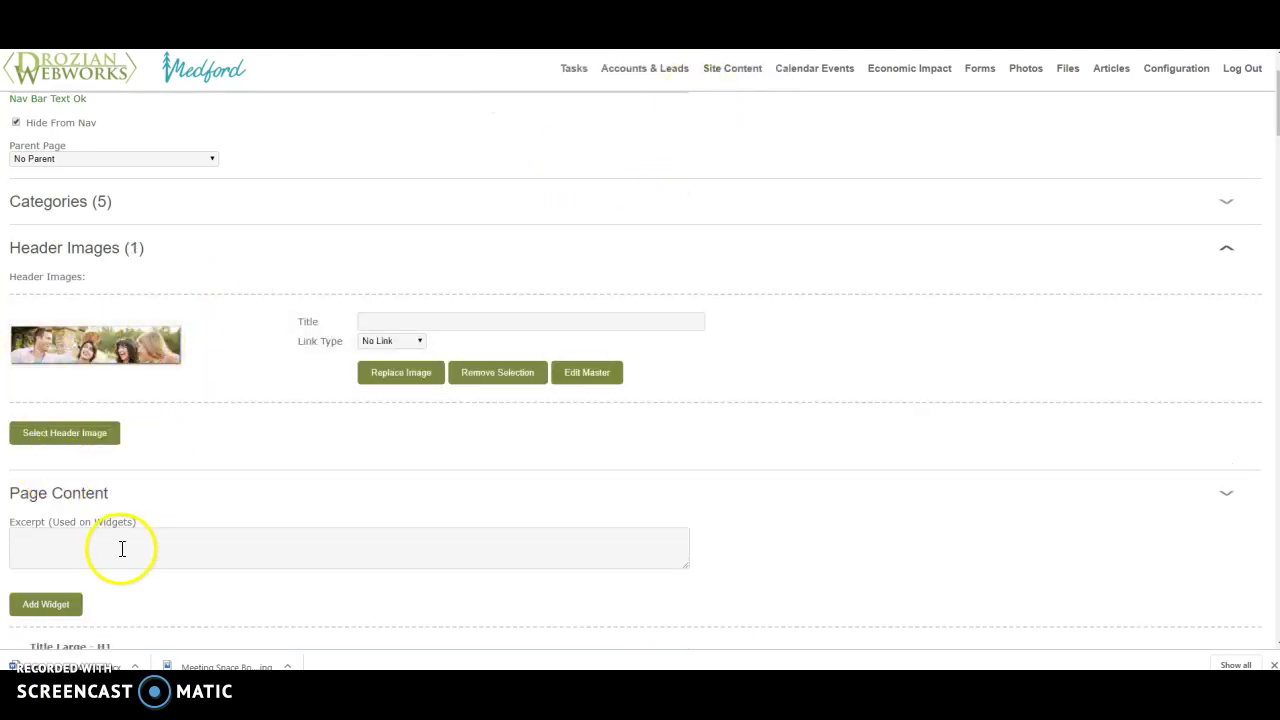
Add the existing 2800x600 crop of wine-work.jpg from the photo library as another header image on the page.
left_click(108, 434)
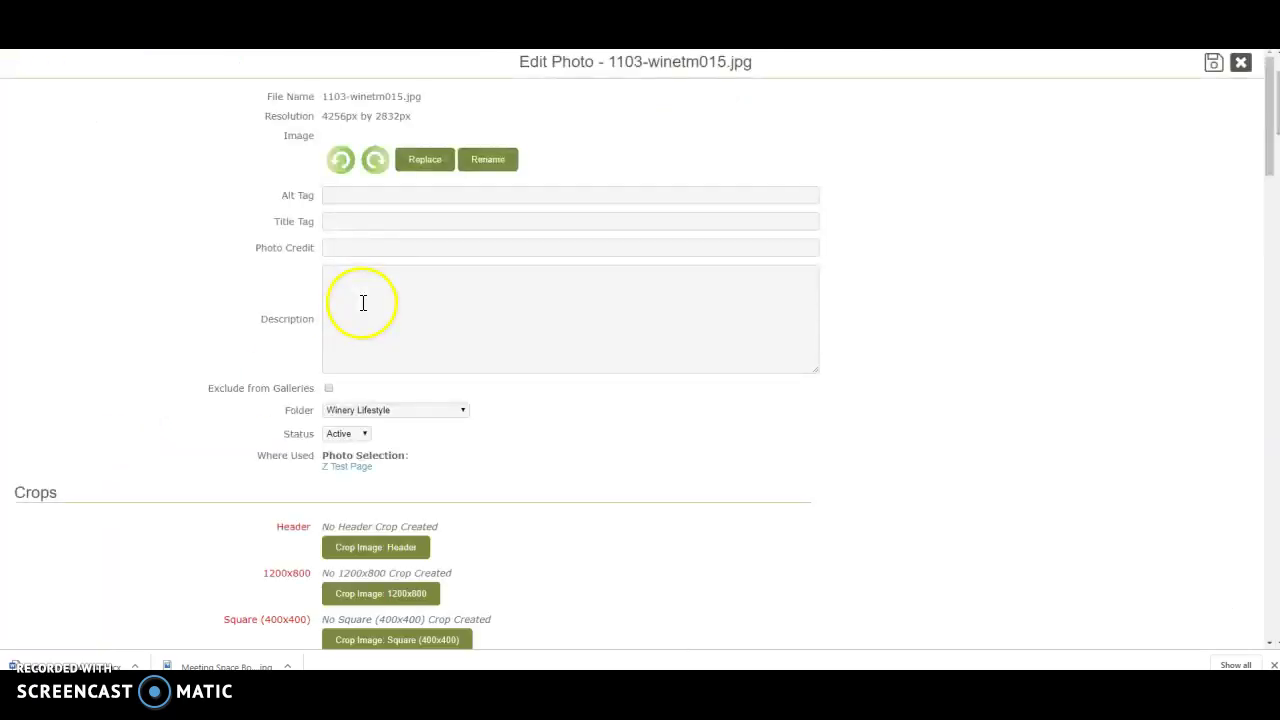
left_click(1240, 62)
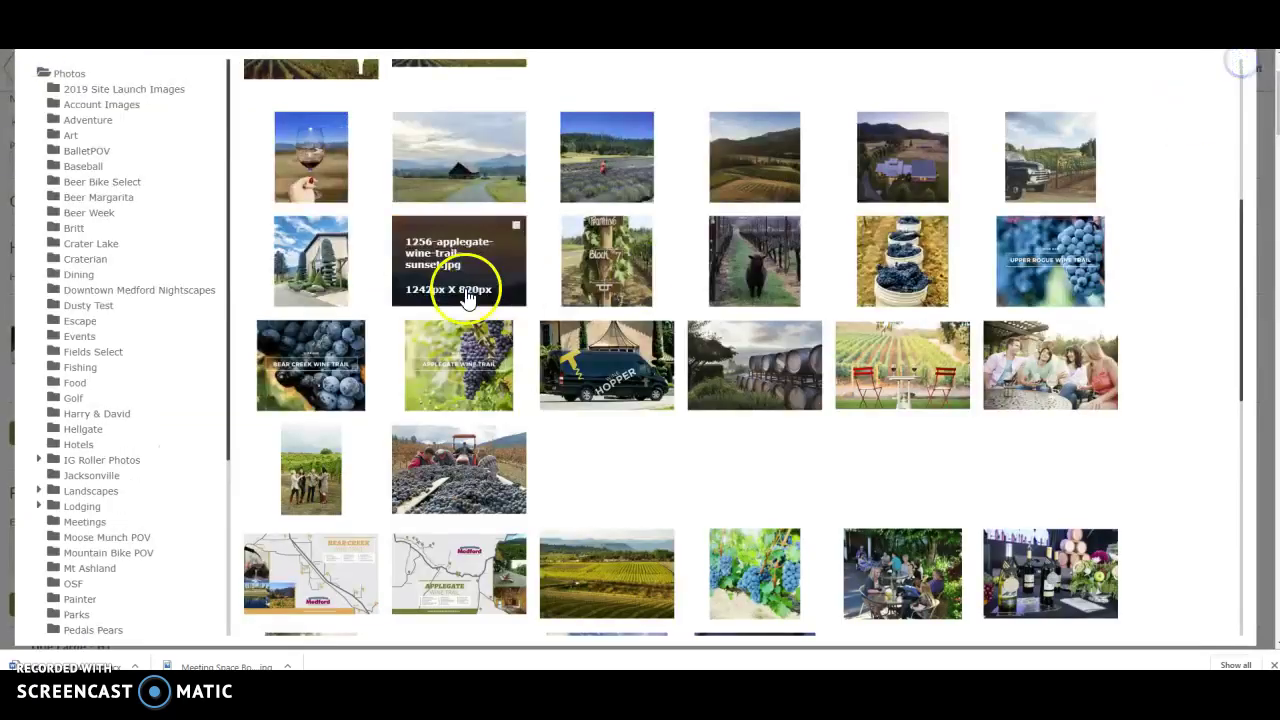
left_click(444, 466)
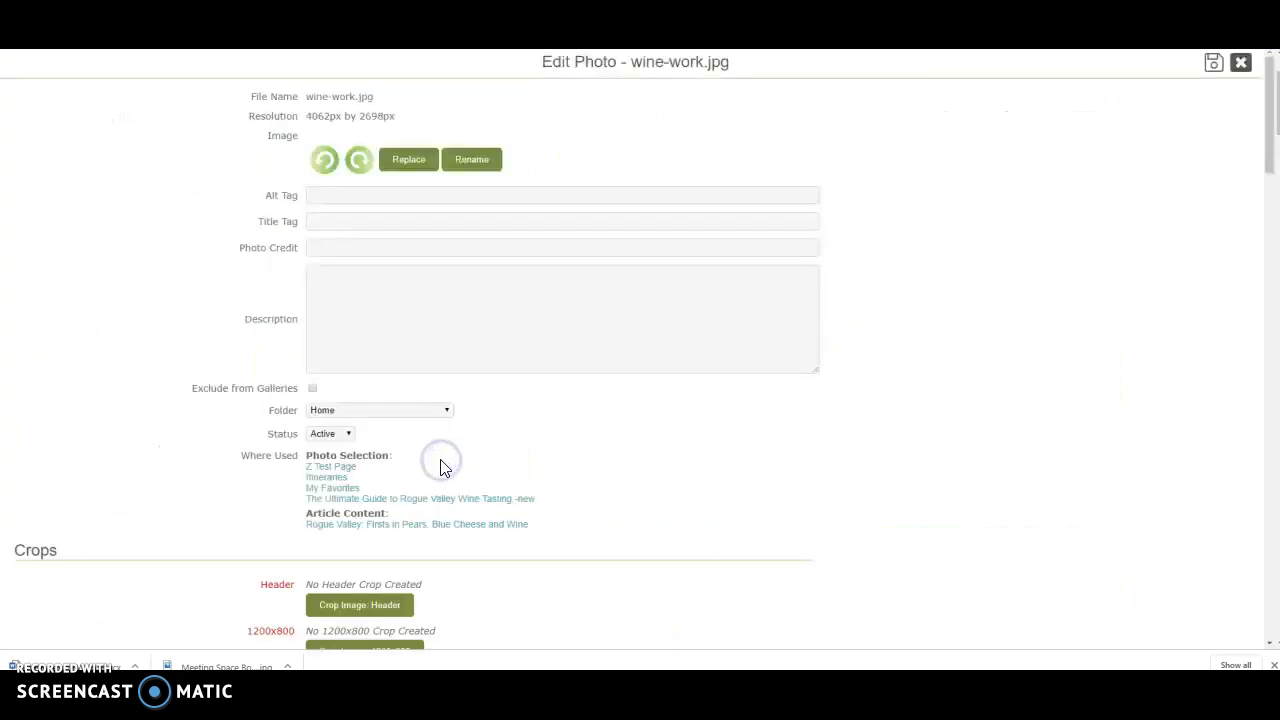
scroll(444, 470, "down", 8)
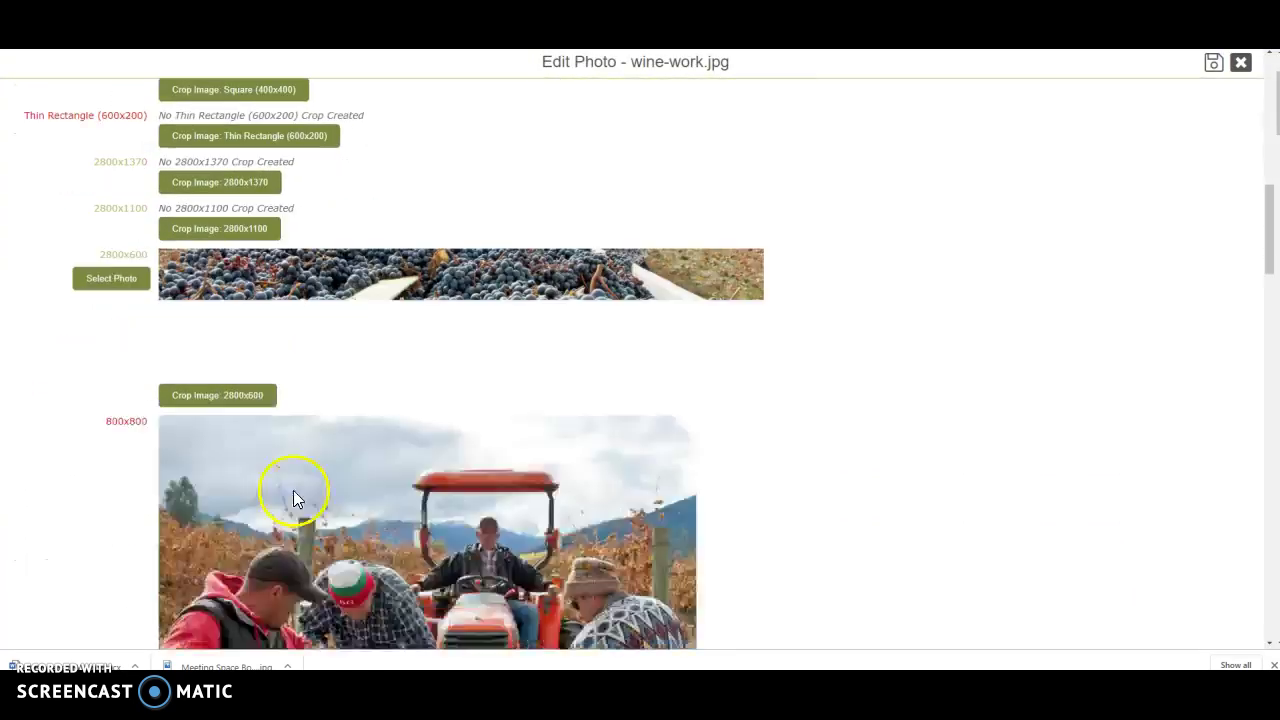
scroll(286, 487, "up", 1)
left_click(112, 208)
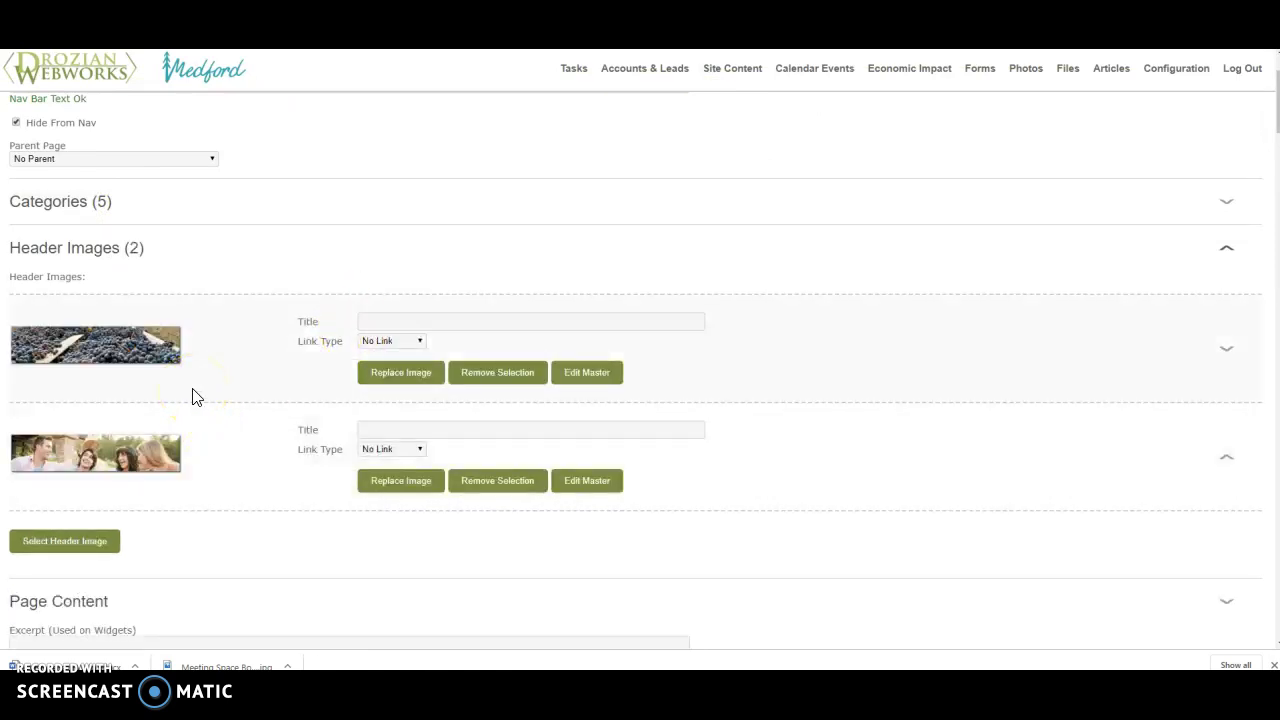
Preview the live test page and advance its header slideshow to check both header images.
scroll(180, 380, "up", 2)
left_click(31, 148)
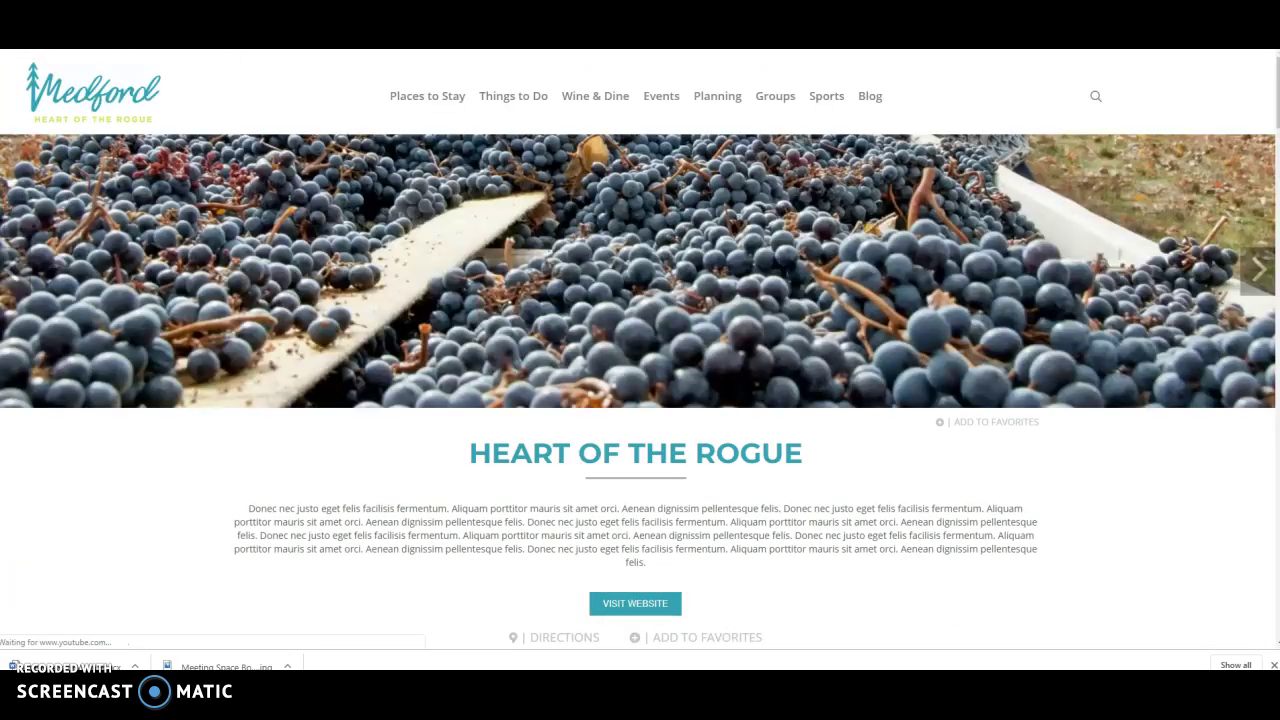
left_click(1256, 272)
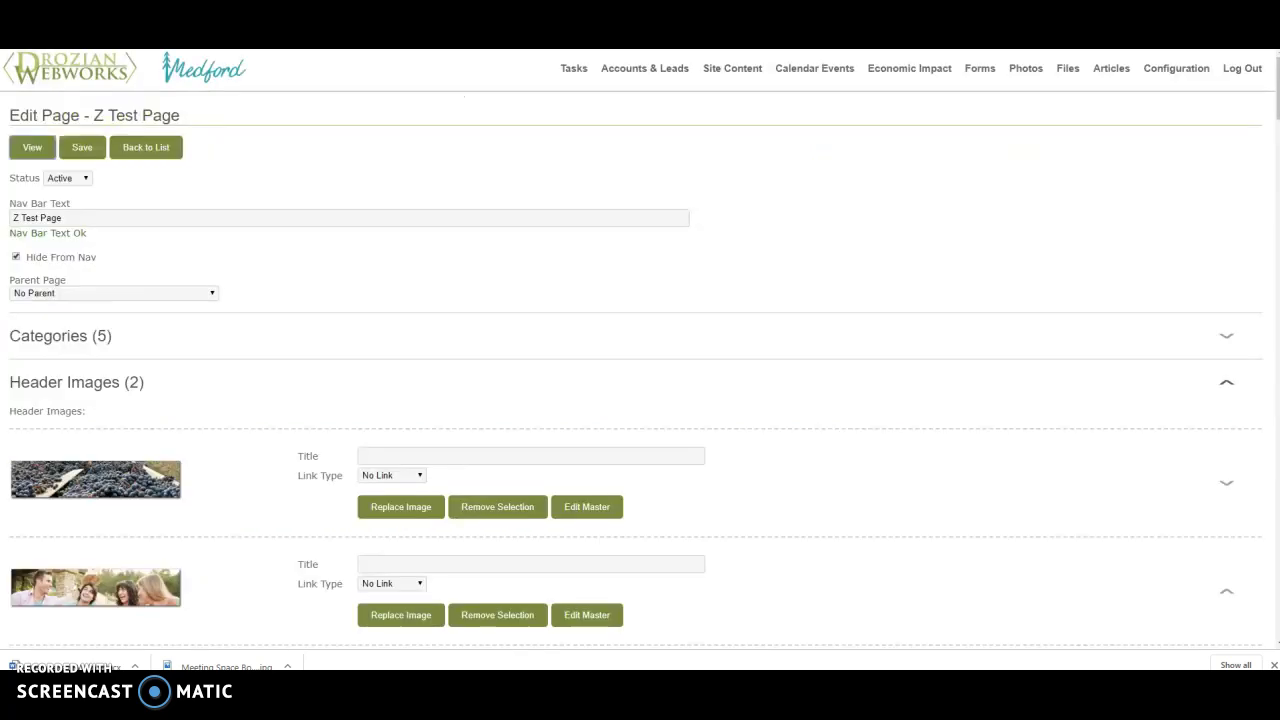
Move the header image of the four people above the grapes image and save the page.
scroll(693, 290, "down", 1)
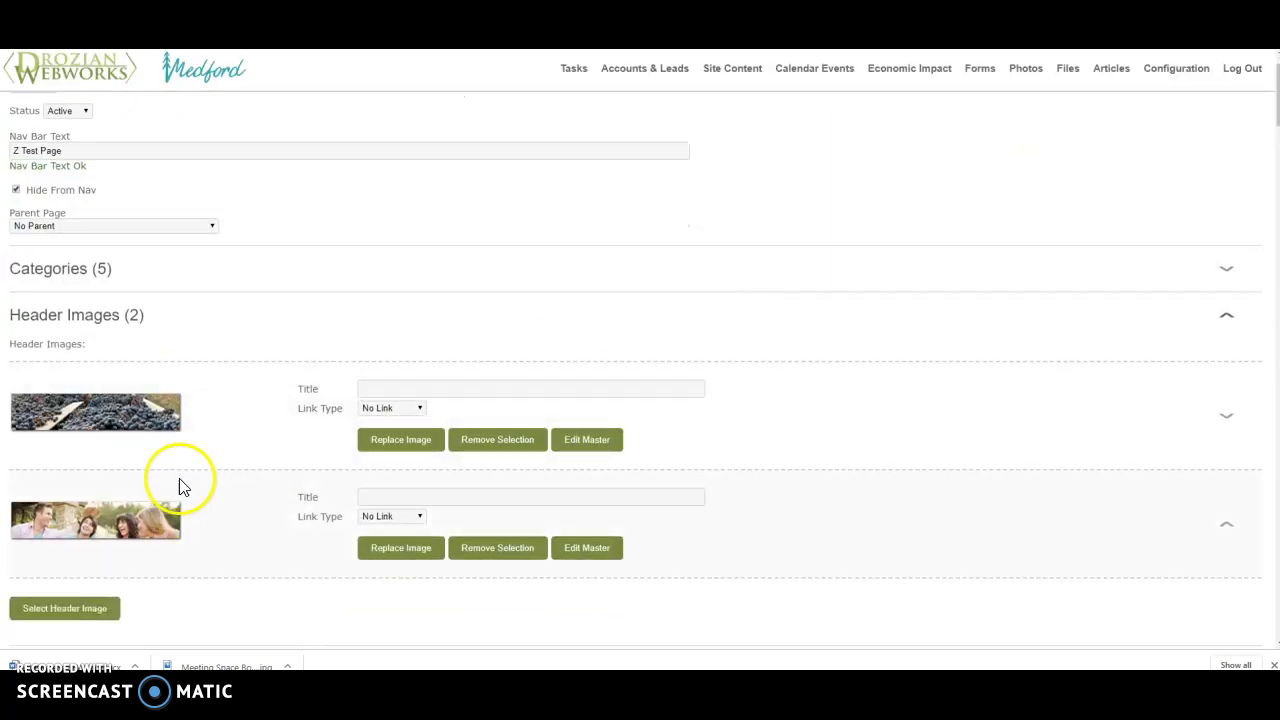
left_click(1227, 527)
scroll(180, 340, "up", 1)
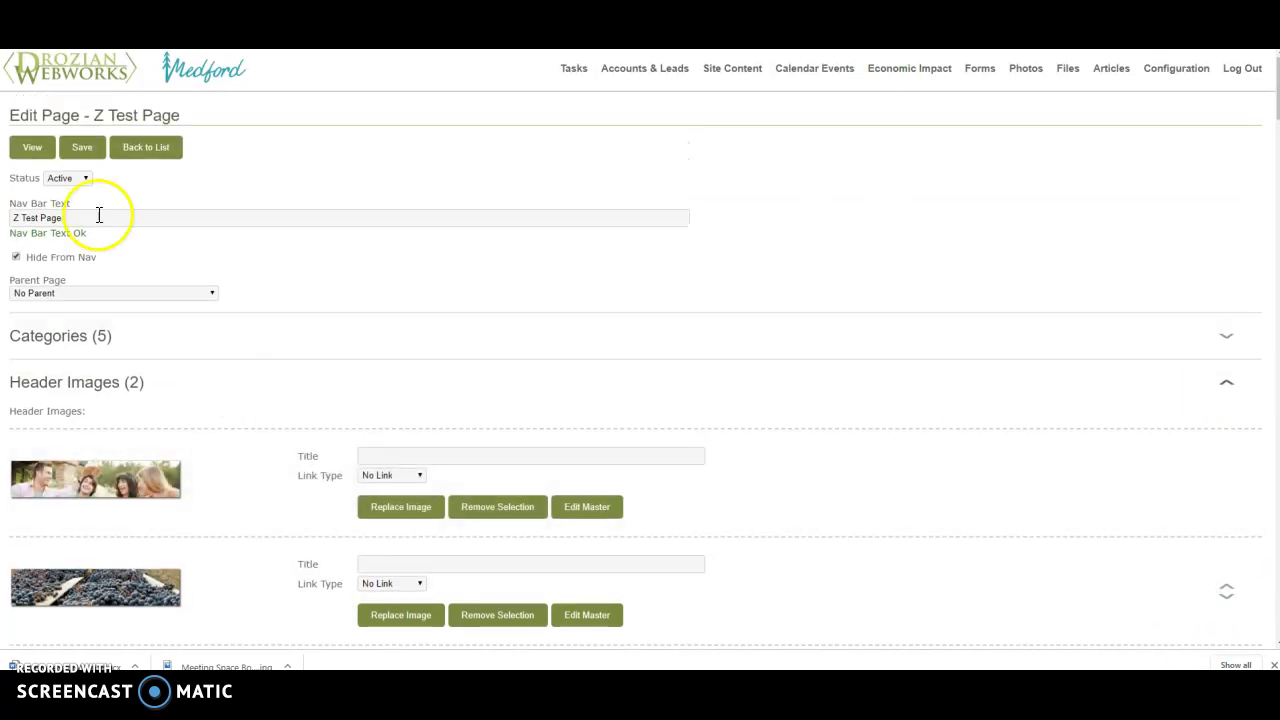
left_click(82, 147)
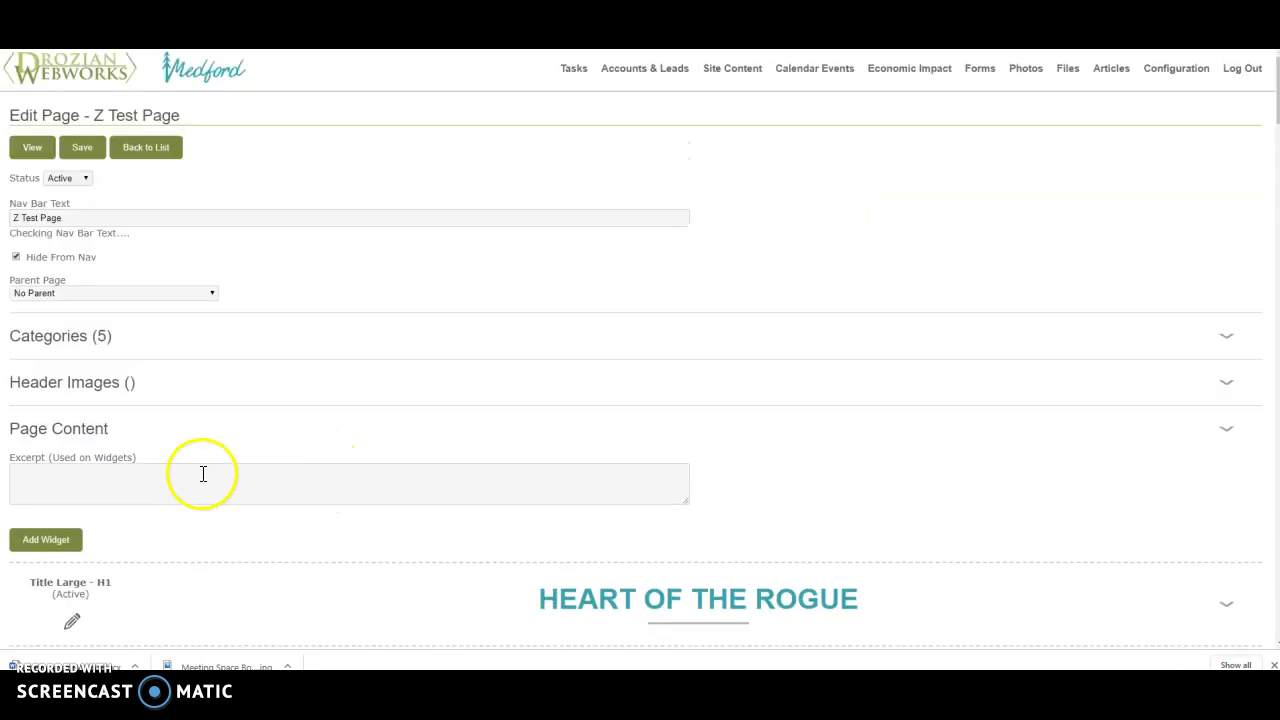
Expand the page's header images and choose Page as the link type for the photo of the four people.
left_click(94, 385)
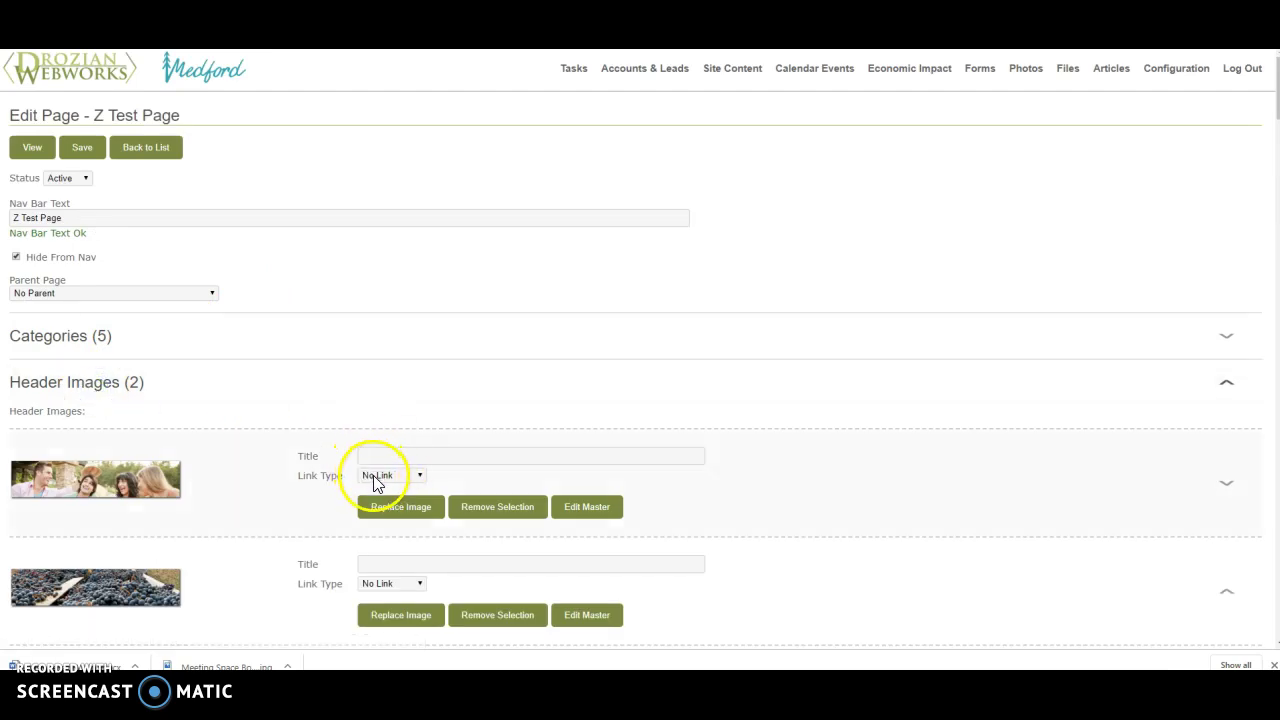
left_click(377, 476)
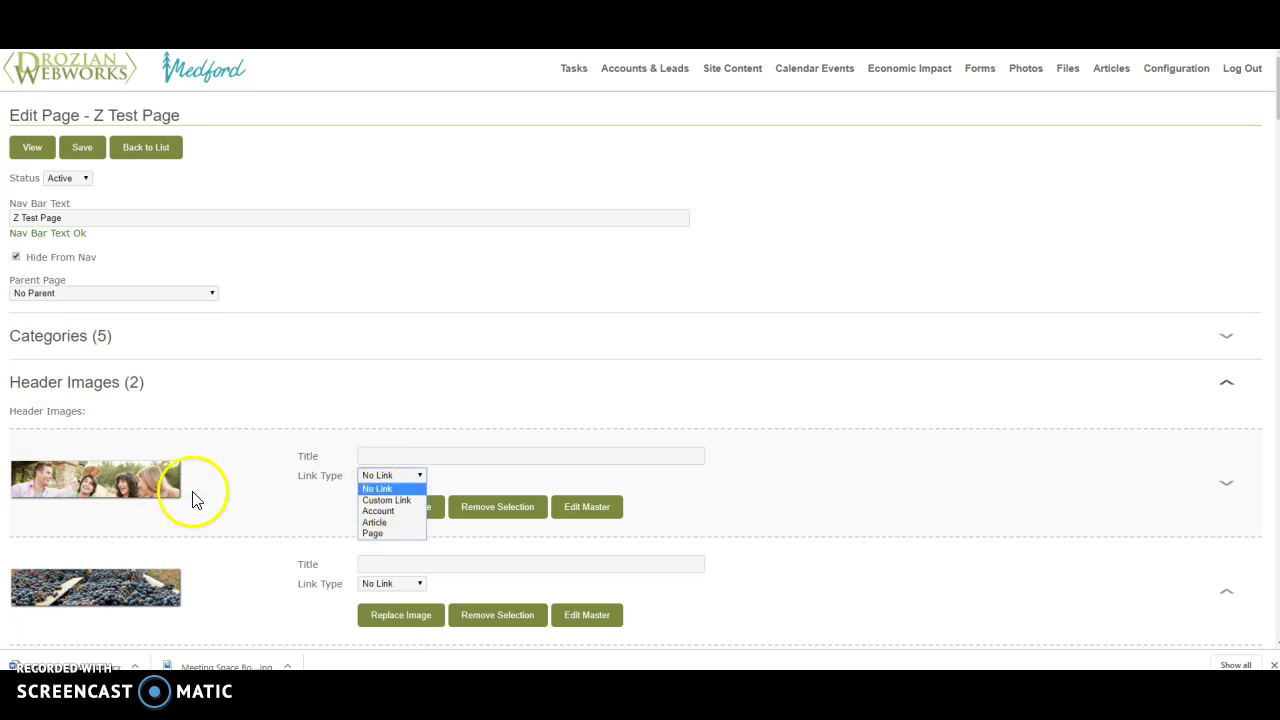
left_click(377, 537)
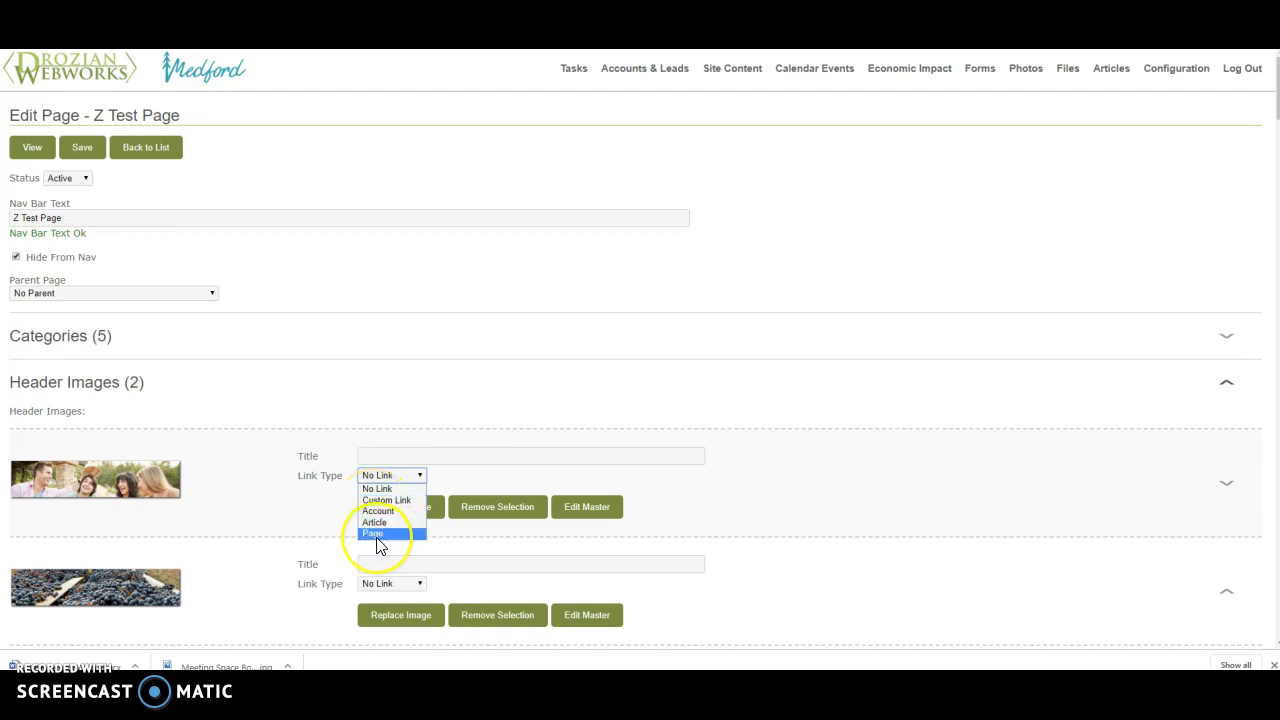